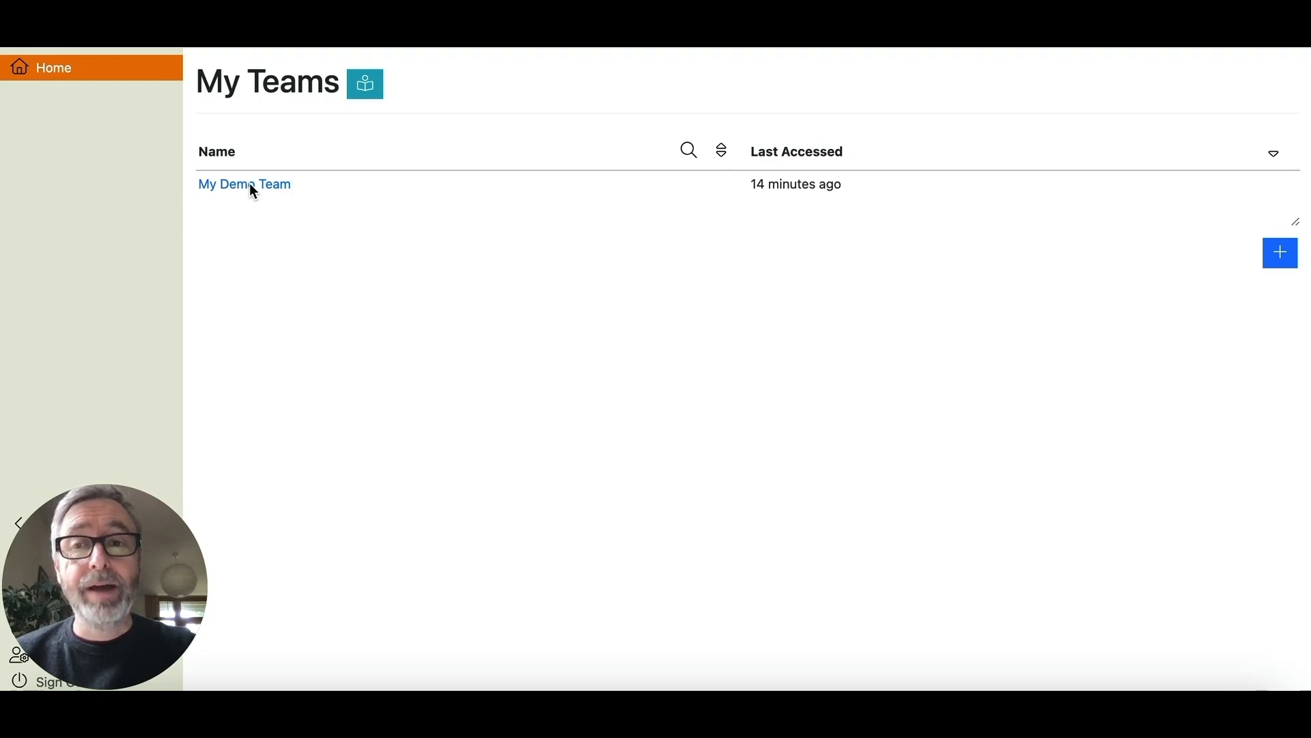
- Open the My Demo Team page and highlight its Events and Team Members sections
{"action": "left_click", "coordinate": [256, 186]}
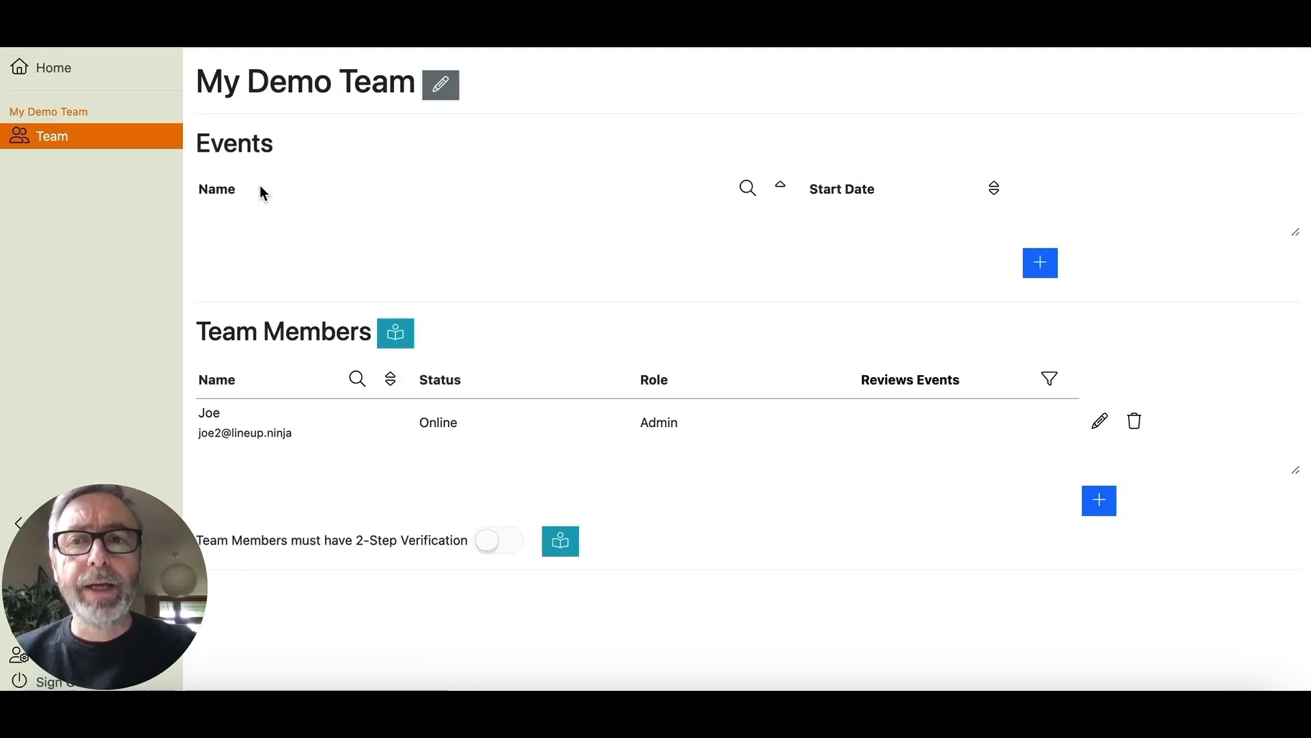
{"action": "left_click_drag", "start_coordinate": [197, 143], "coordinate": [267, 143]}
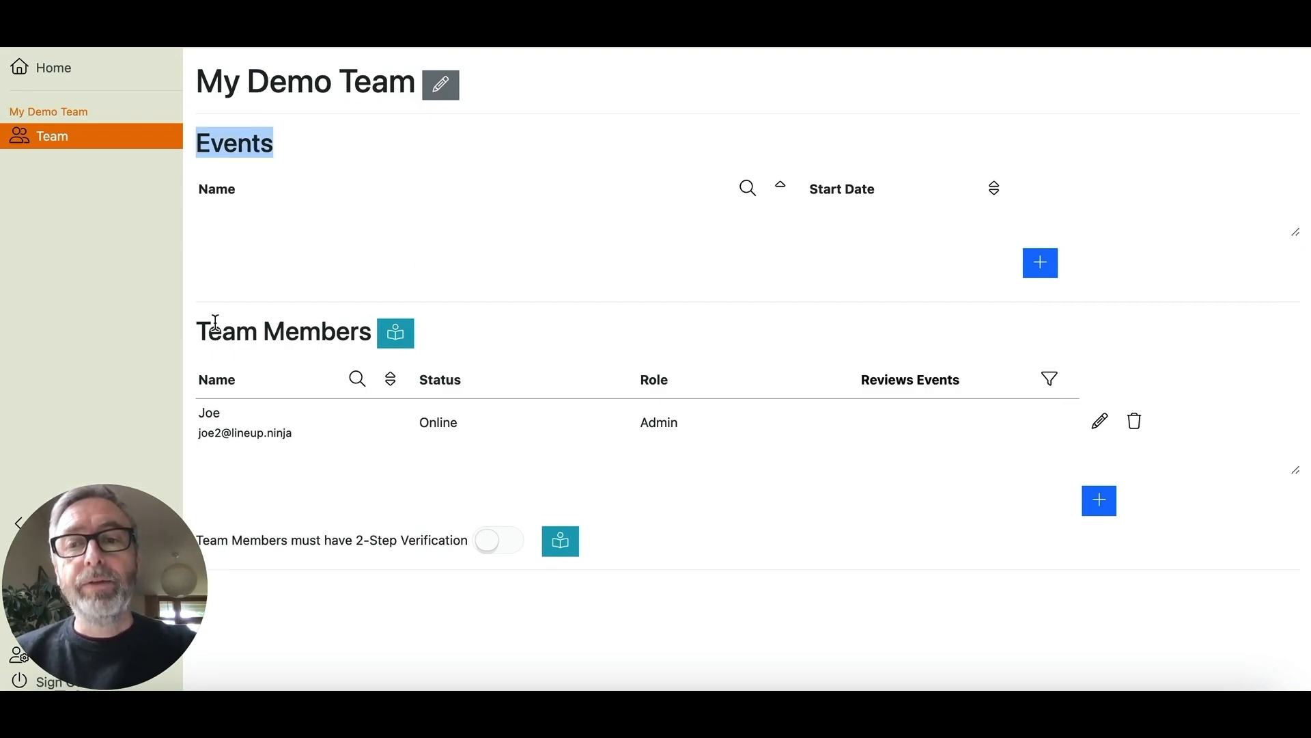
{"action": "left_click_drag", "start_coordinate": [197, 331], "coordinate": [373, 328]}
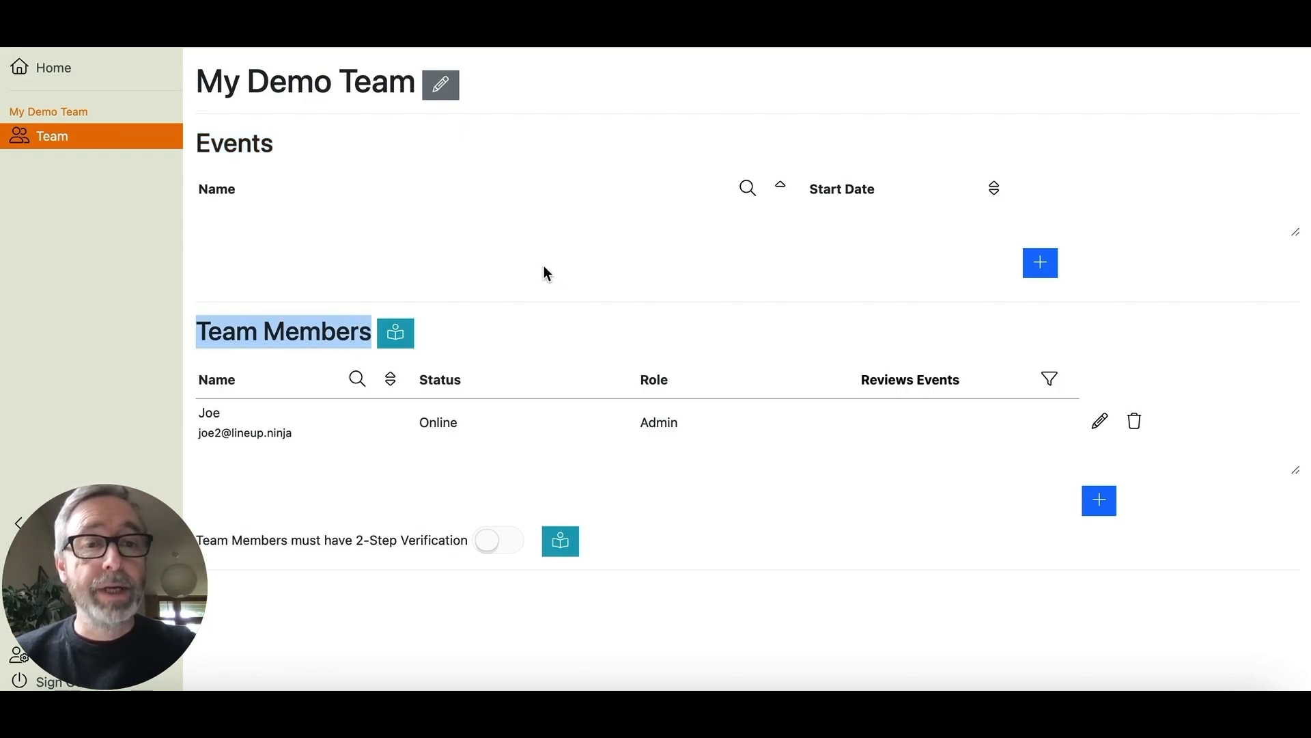
- Invite a new team member, entering their name and e-mail address, with the Admin role
{"action": "left_click", "coordinate": [1100, 502]}
{"action": "type", "text": "Joe "}
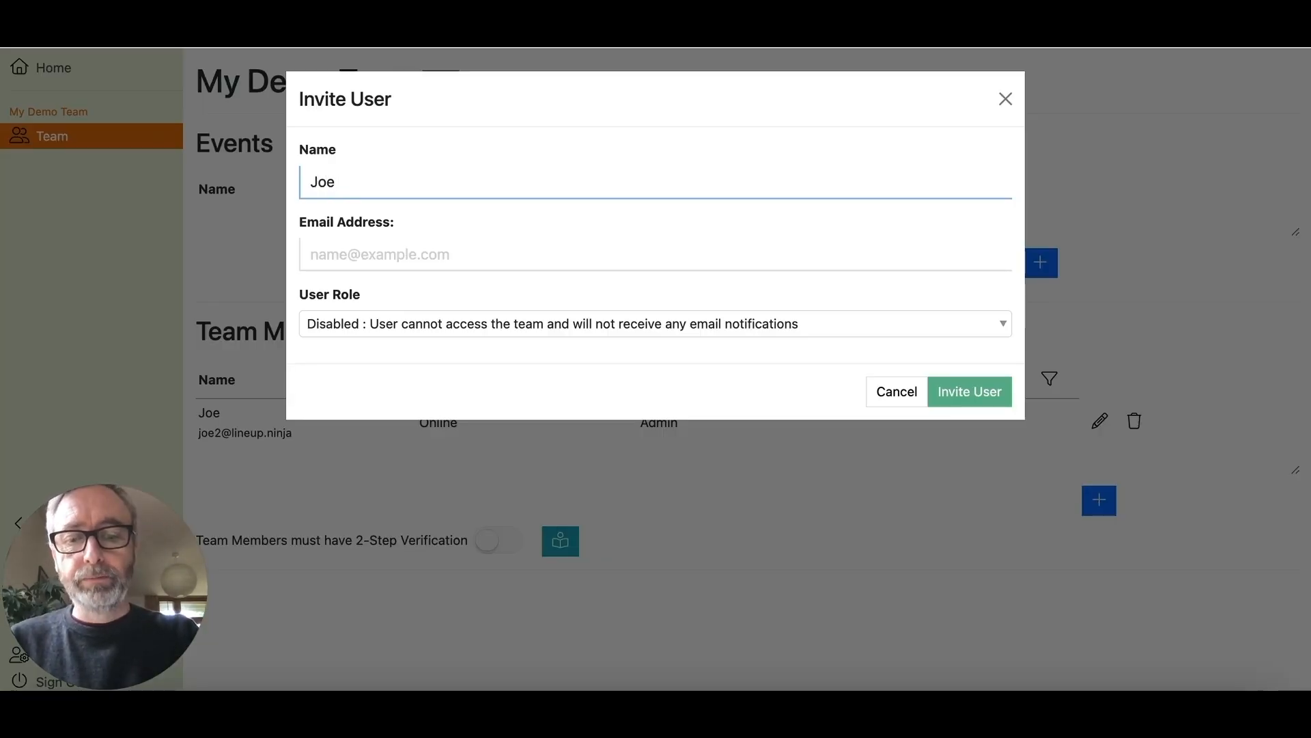
{"action": "type", "text": "Three"}
{"action": "left_click", "coordinate": [449, 257]}
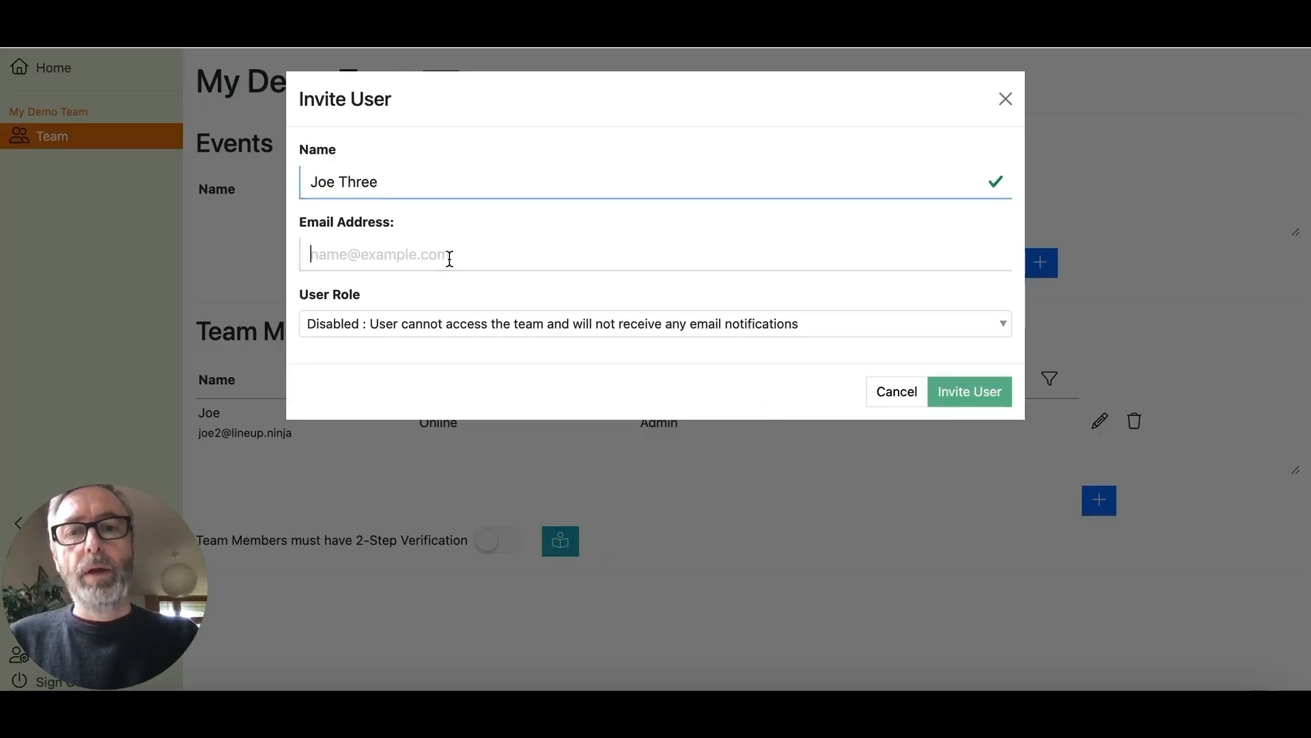
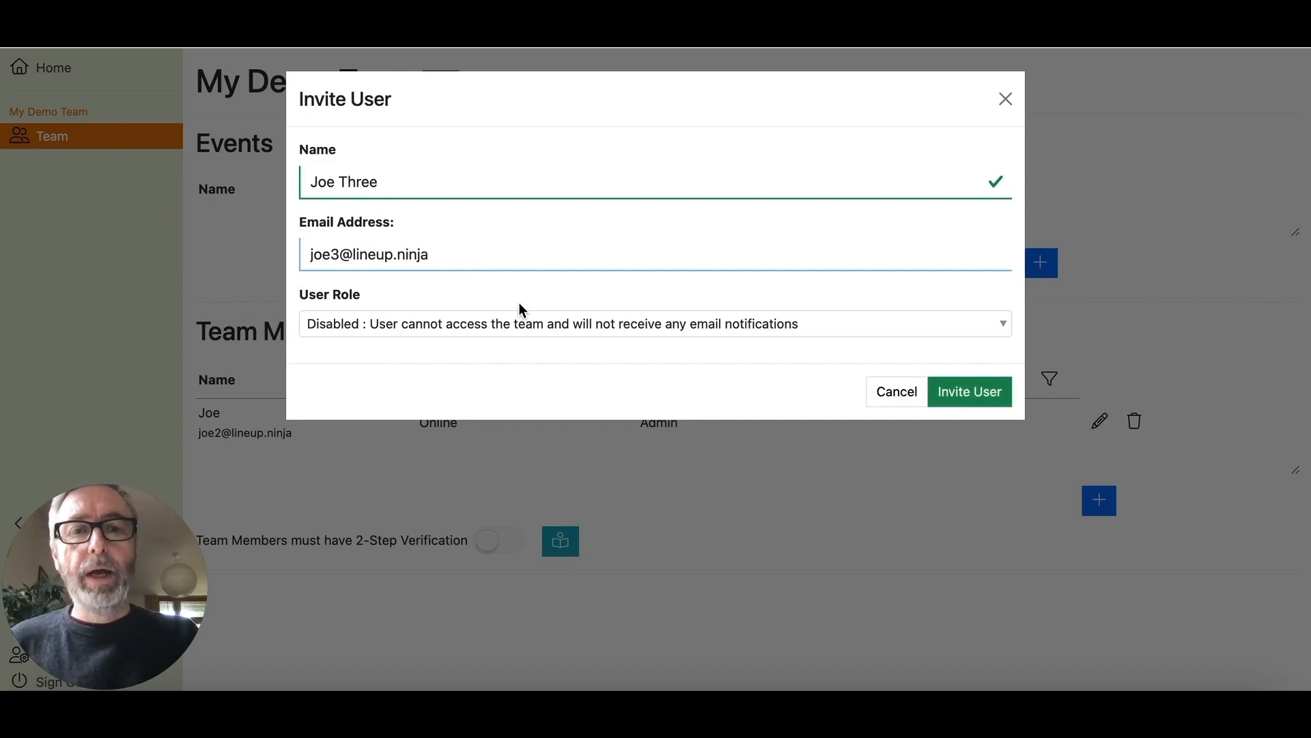
{"action": "left_click", "coordinate": [769, 331]}
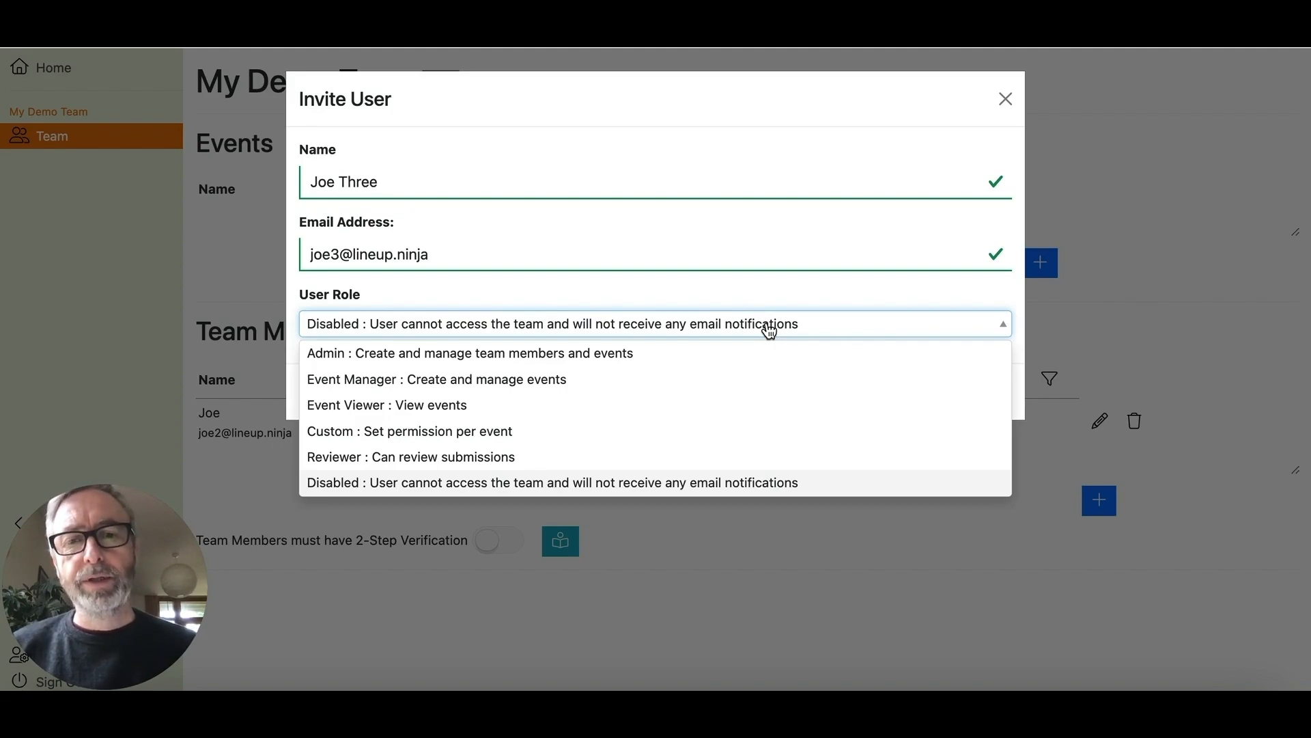
{"action": "left_click", "coordinate": [830, 353]}
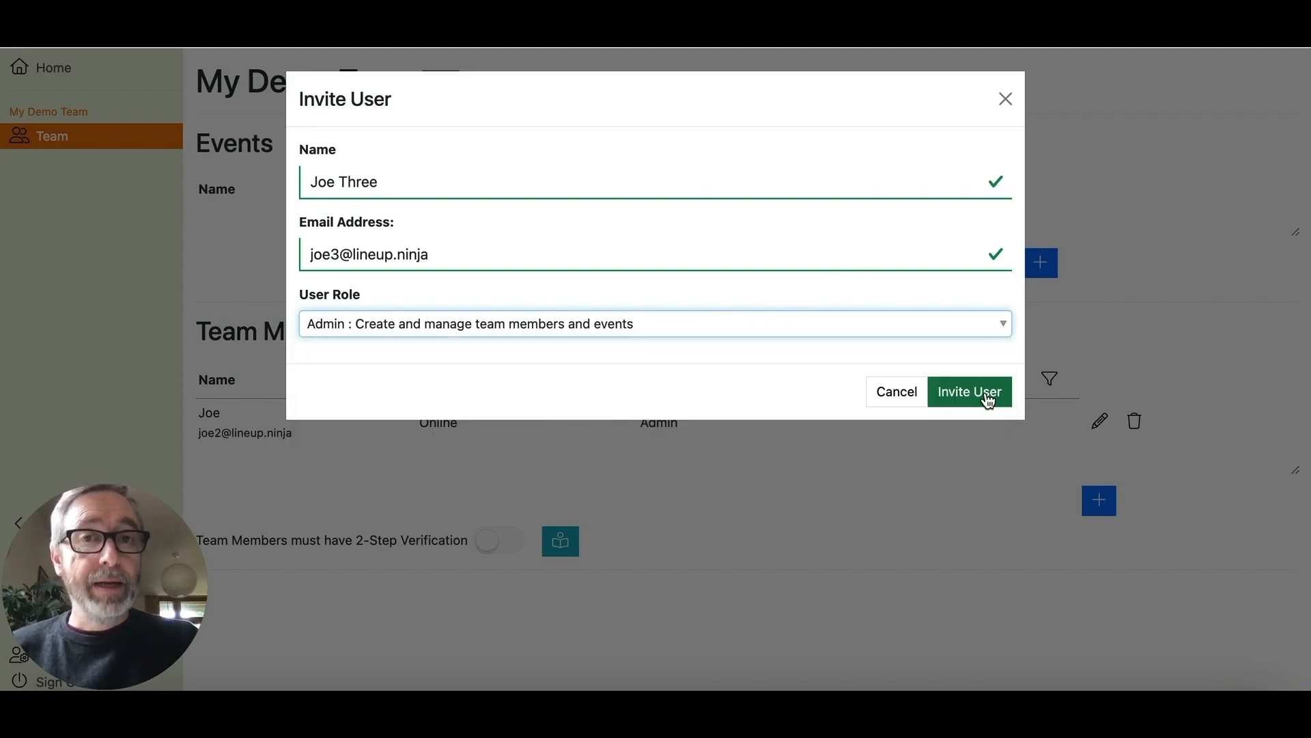
{"action": "left_click", "coordinate": [987, 396]}
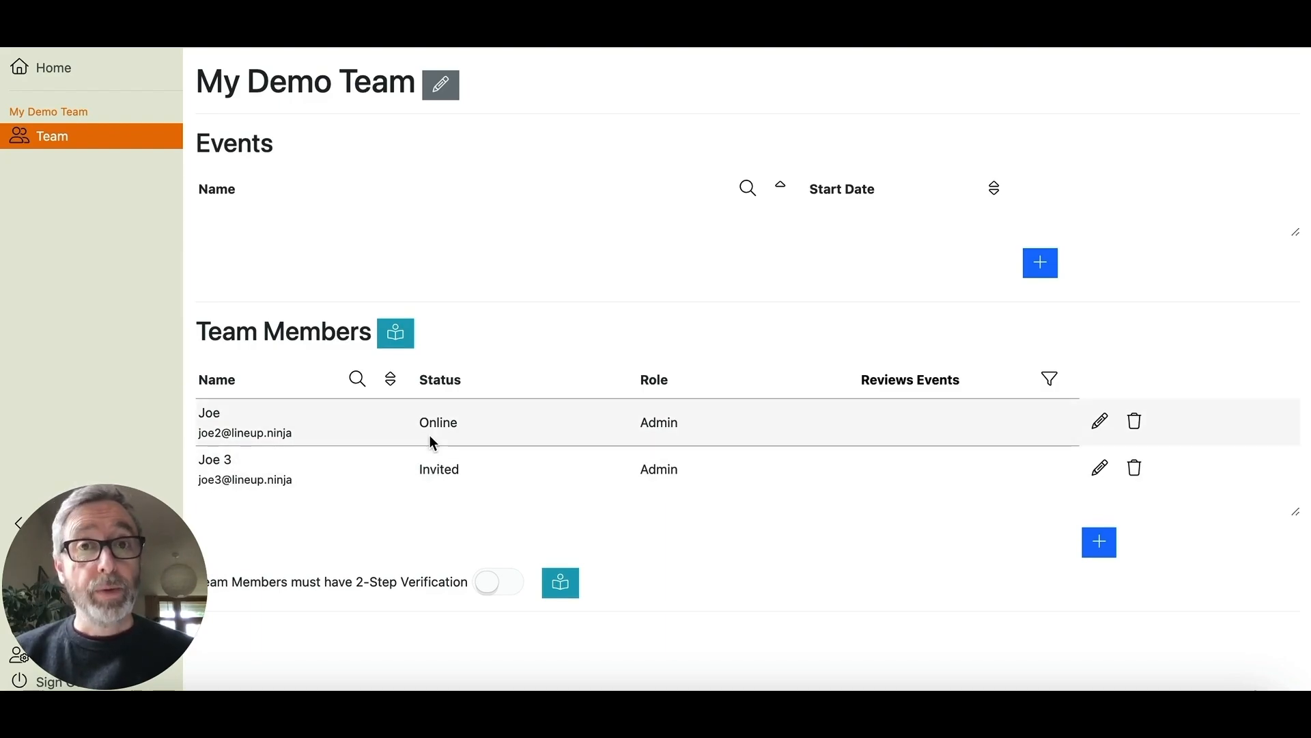
- Create a new event named 'My New Event'
{"action": "left_click", "coordinate": [1045, 269]}
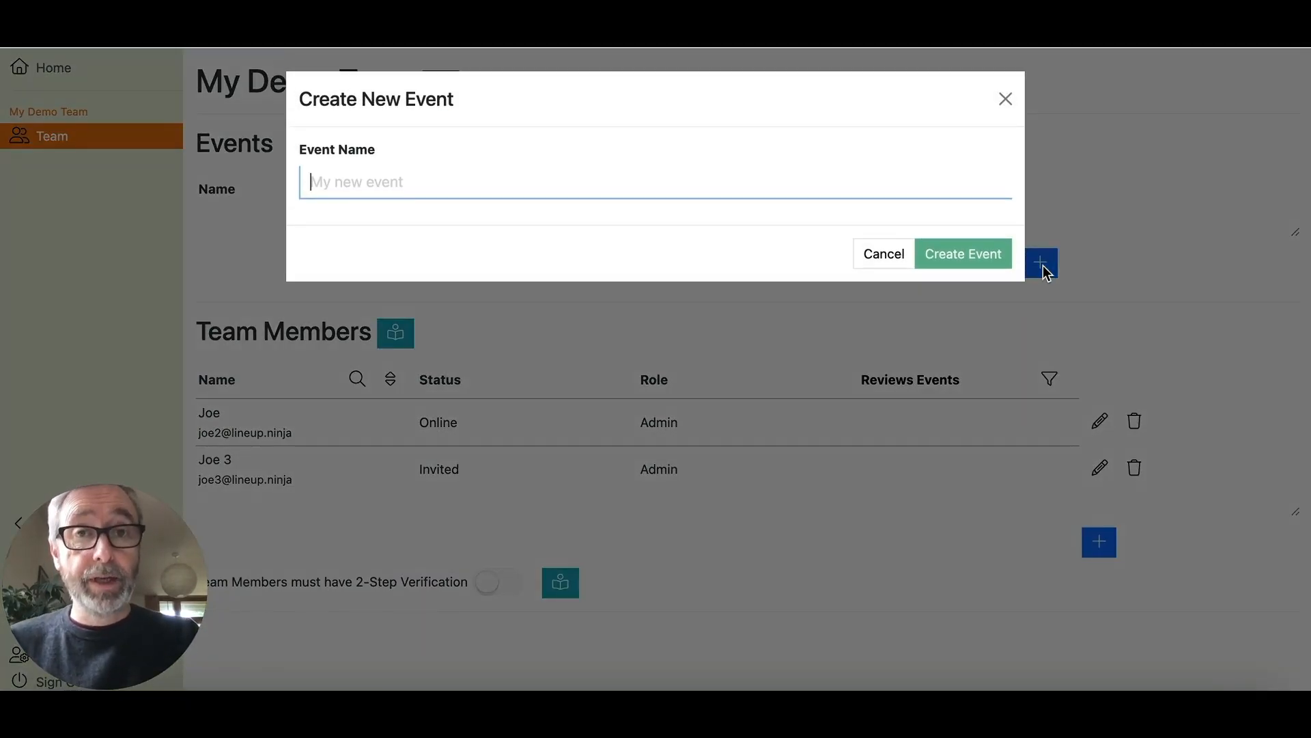
{"action": "type", "text": "My New Event"}
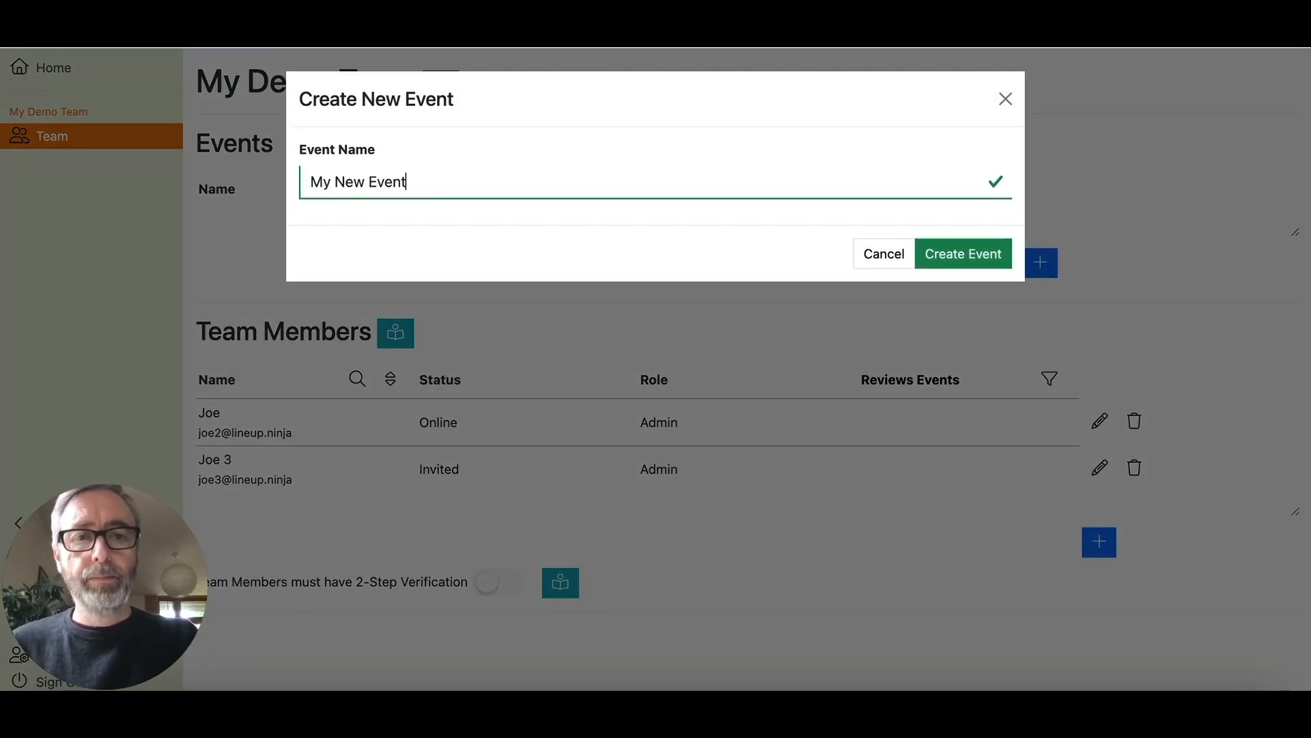
{"action": "left_click", "coordinate": [958, 255]}
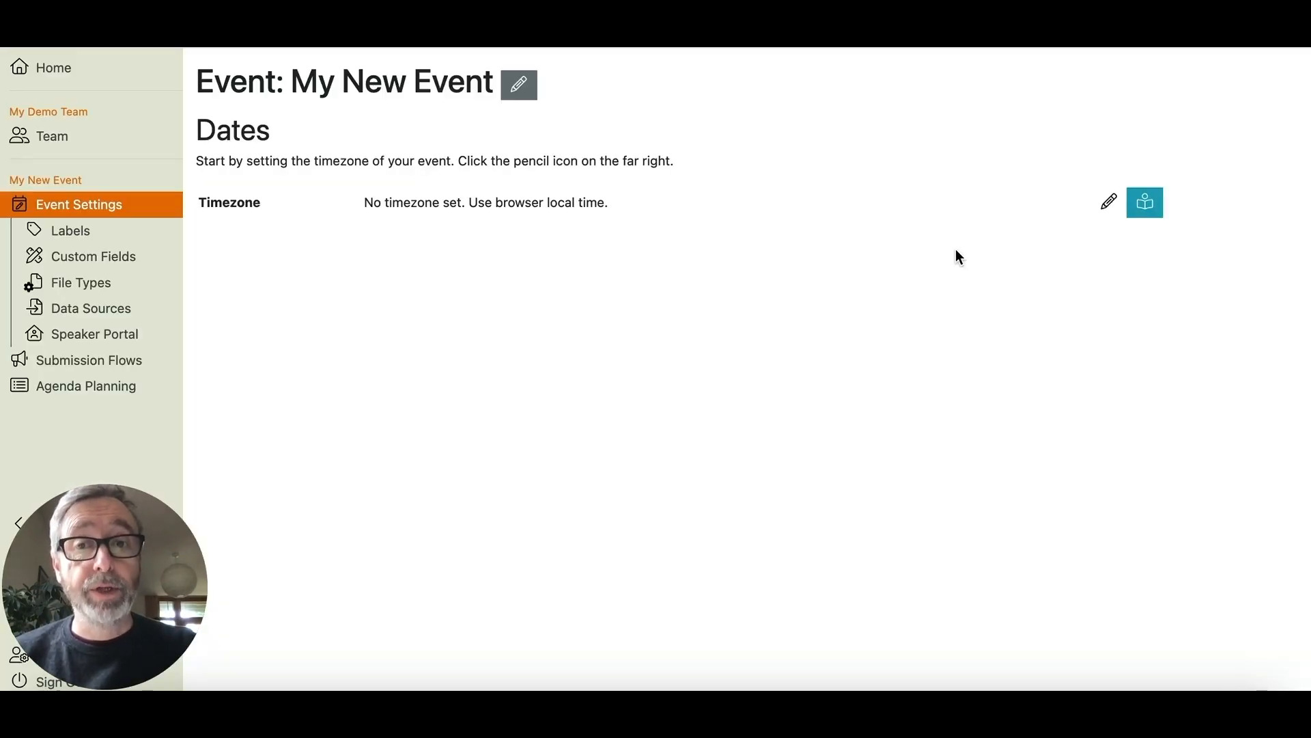
- Set the event's timezone to Europe/London
{"action": "left_click", "coordinate": [1109, 202]}
{"action": "left_click", "coordinate": [979, 203]}
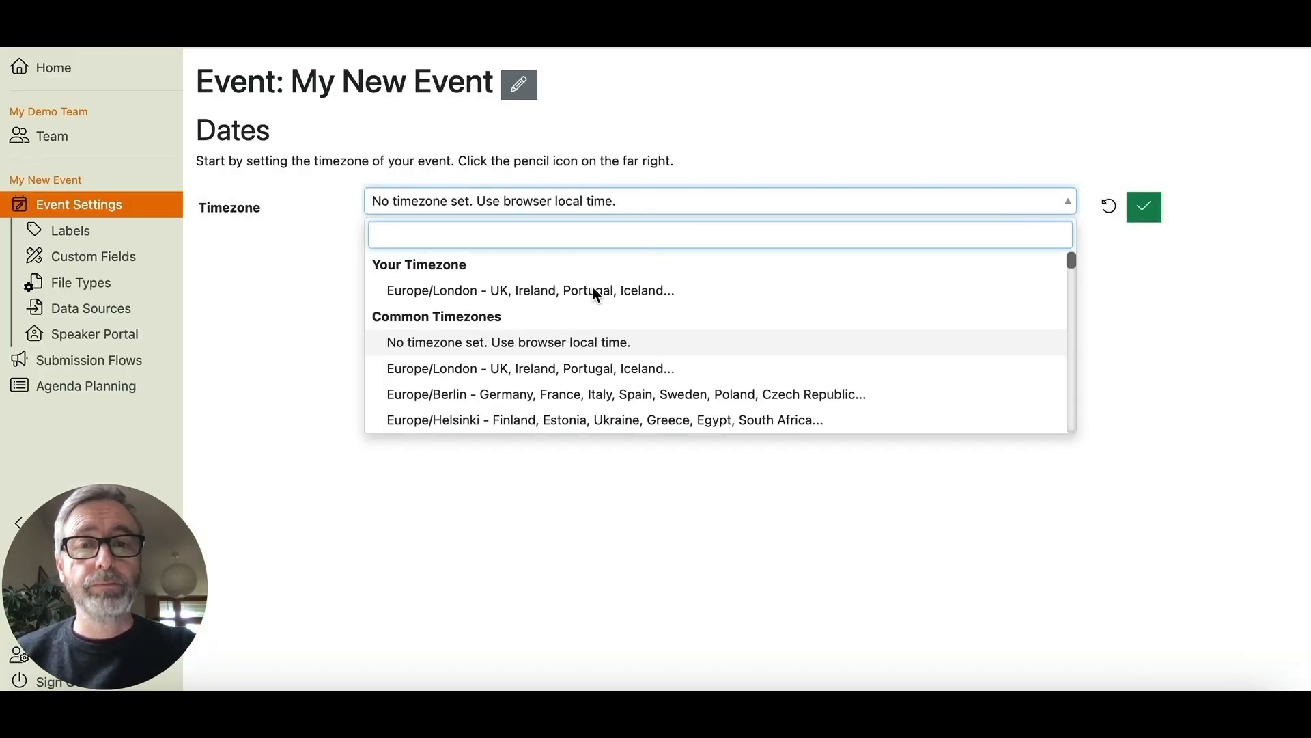
{"action": "left_click", "coordinate": [597, 290]}
{"action": "left_click", "coordinate": [1145, 210]}
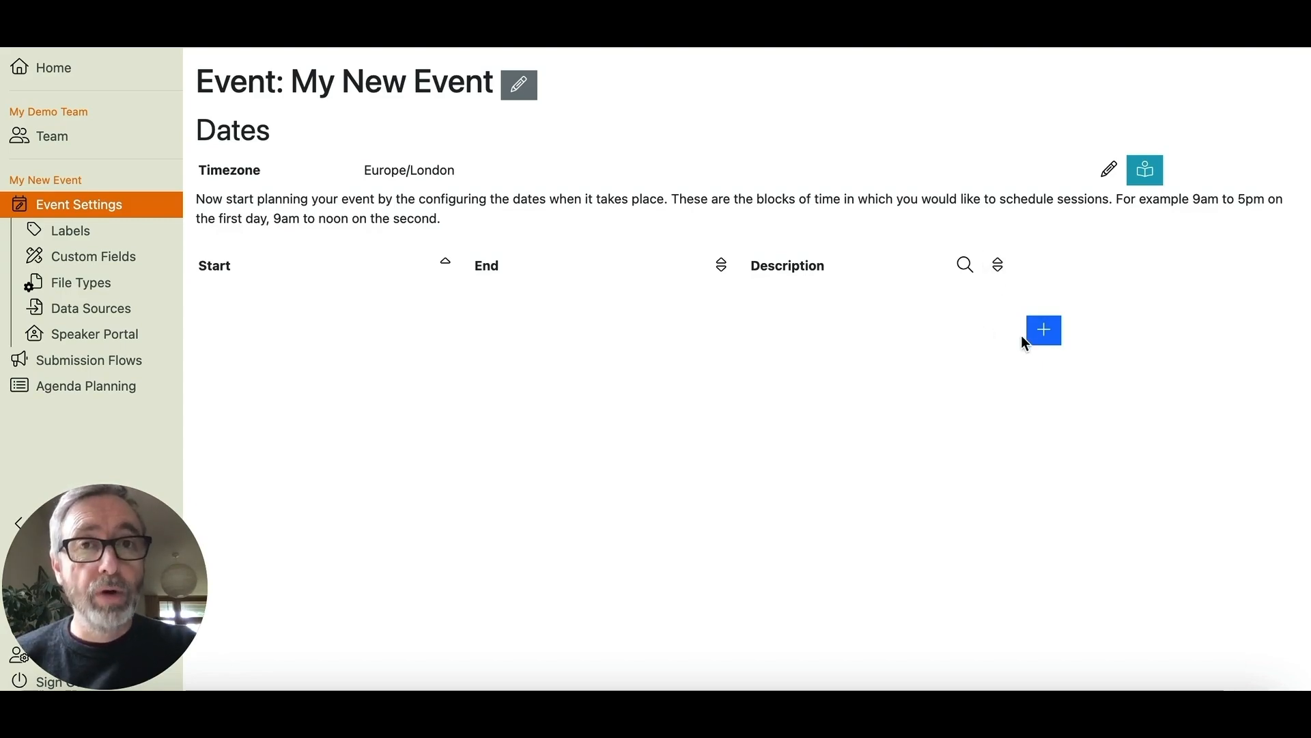
- Add a 'Day 1' date block on July 30, 2024, from 9:30 AM to 5:00 PM
{"action": "left_click", "coordinate": [1045, 331]}
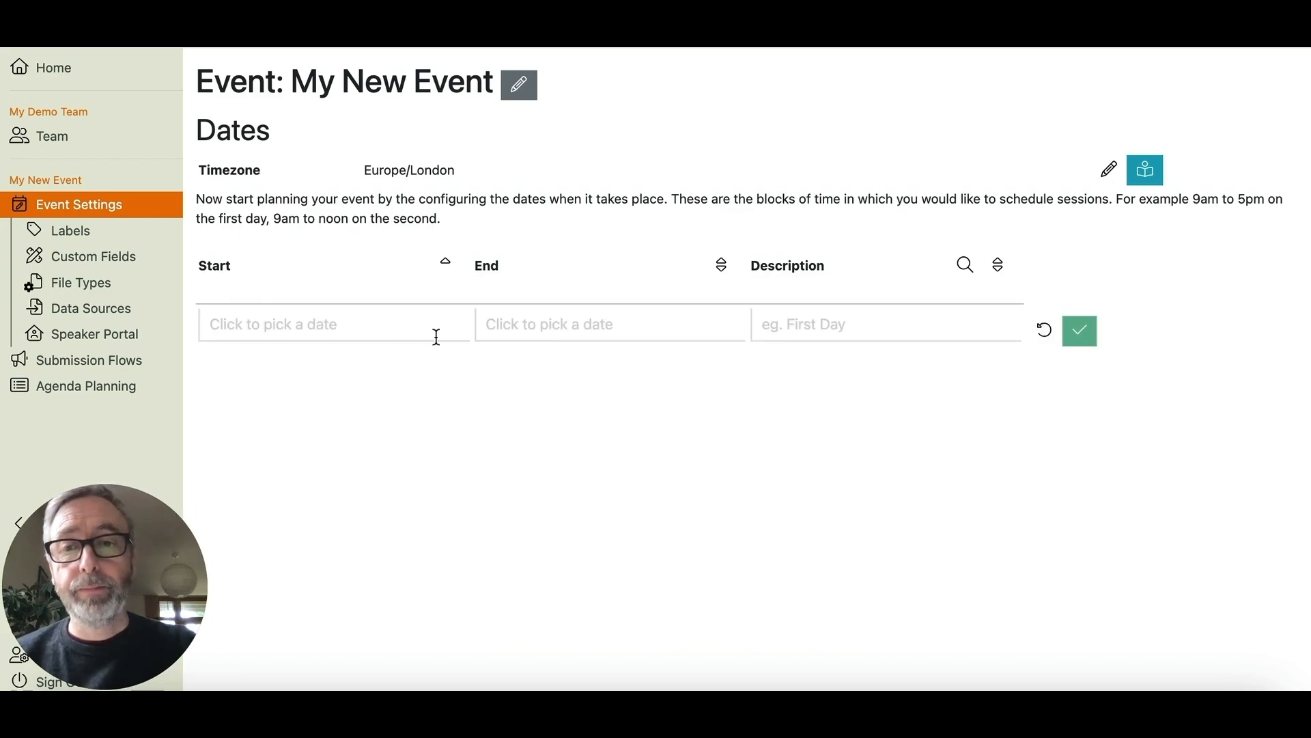
{"action": "left_click", "coordinate": [400, 323]}
{"action": "left_click", "coordinate": [300, 563]}
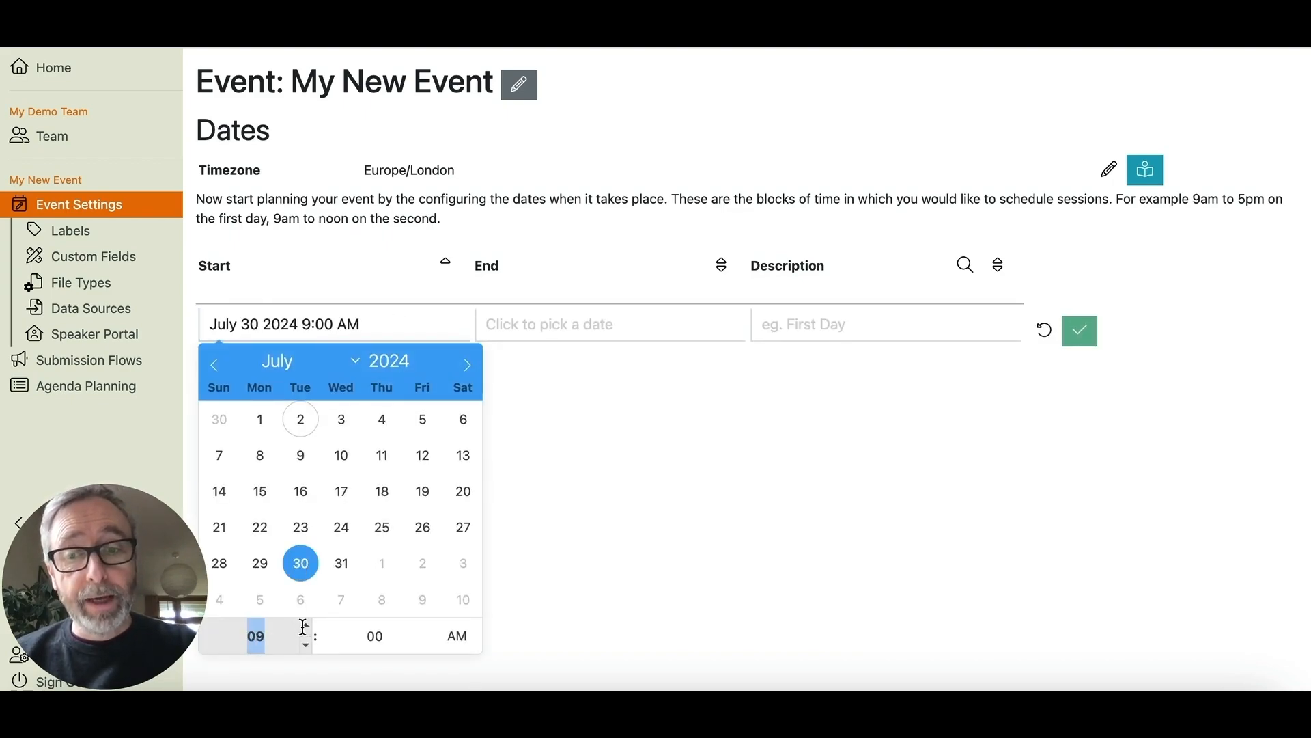
{"action": "left_click", "coordinate": [425, 626]}
{"action": "left_click", "coordinate": [424, 626]}
{"action": "left_click", "coordinate": [425, 626]}
{"action": "left_click", "coordinate": [425, 626]}
{"action": "left_click", "coordinate": [425, 625]}
{"action": "left_click", "coordinate": [425, 625]}
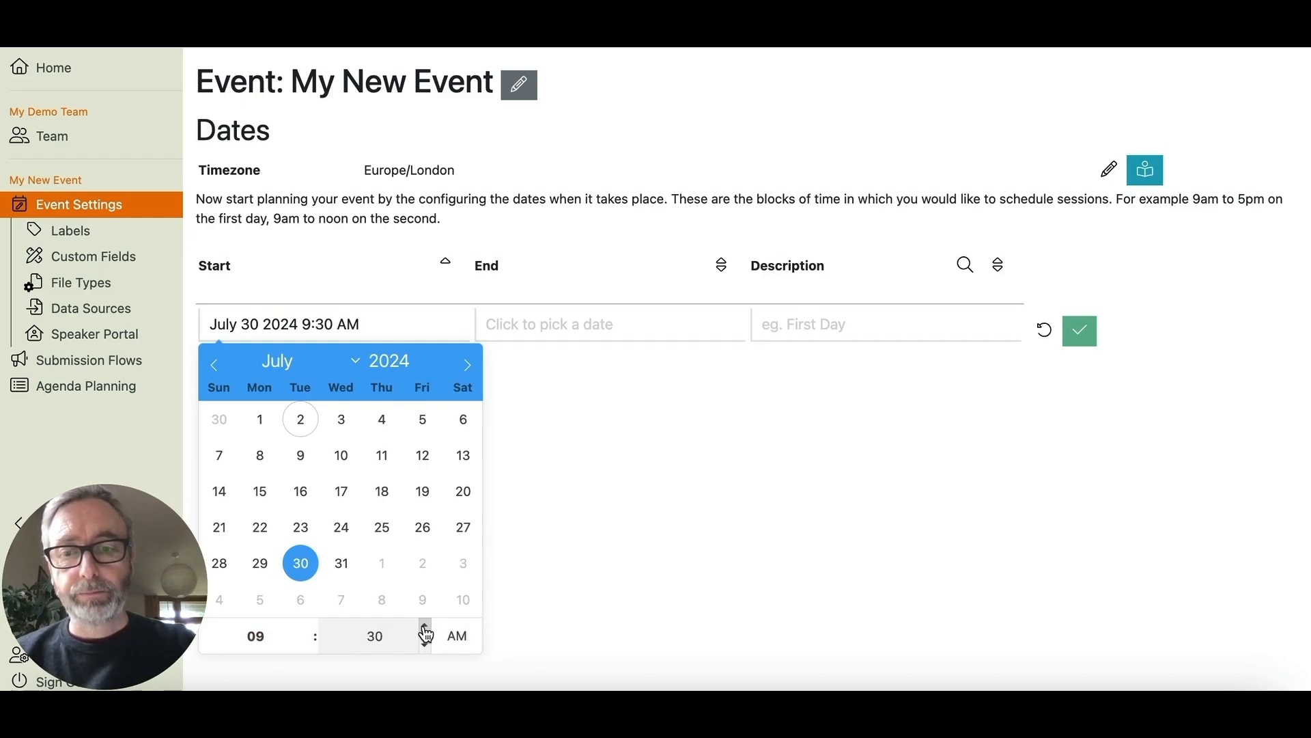
{"action": "left_click", "coordinate": [515, 325]}
{"action": "left_click", "coordinate": [575, 566]}
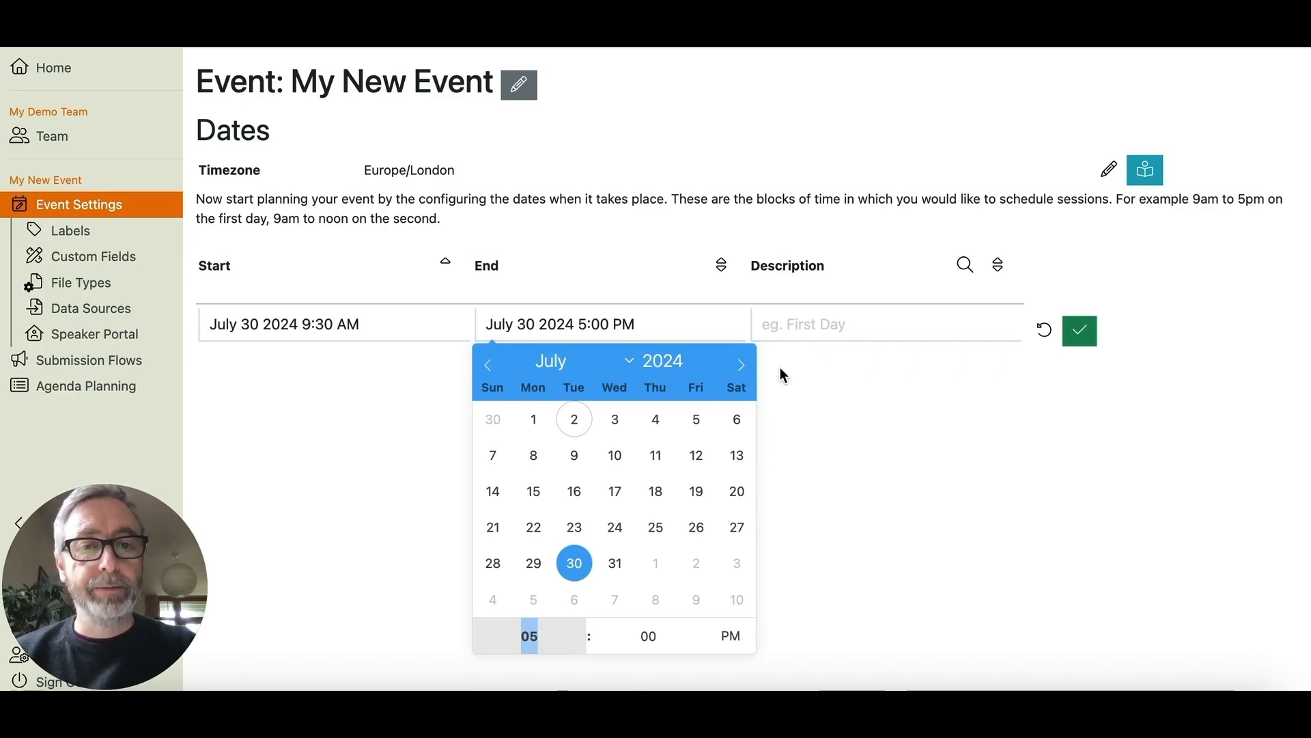
{"action": "left_click", "coordinate": [781, 317]}
{"action": "type", "text": "Day 1"}
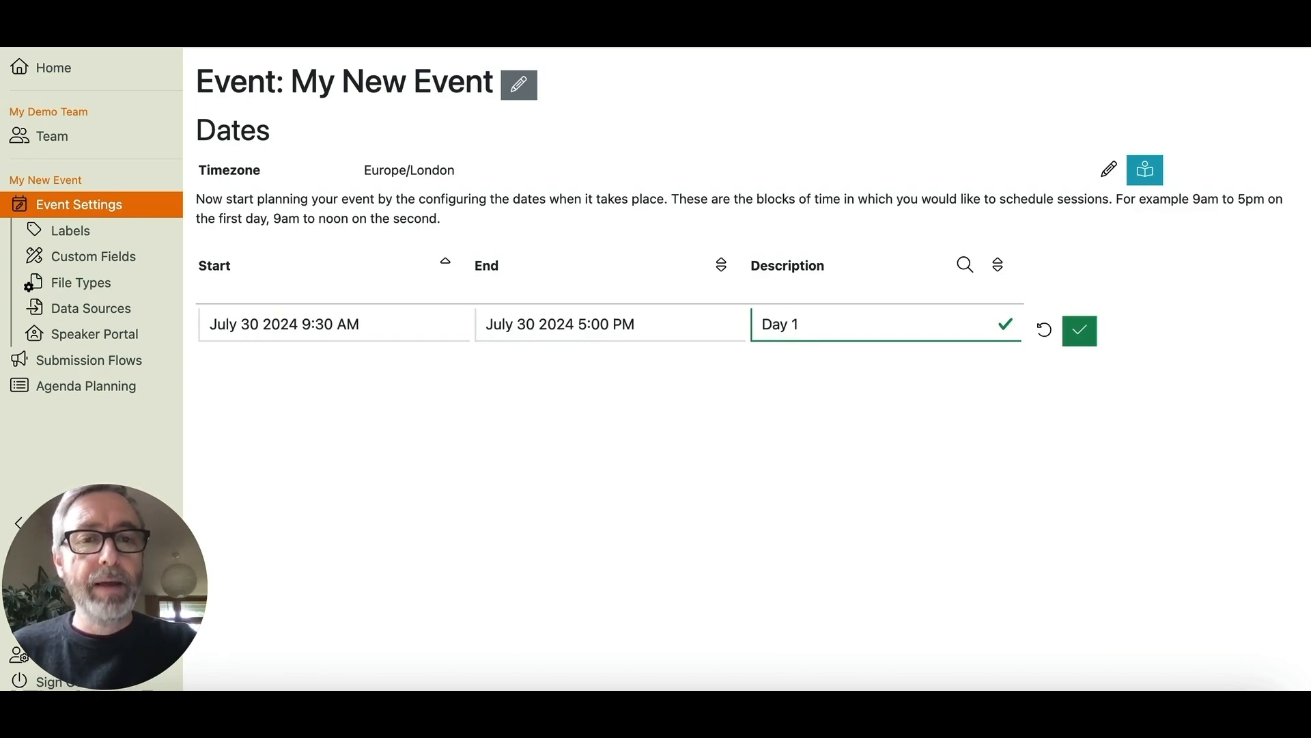
{"action": "left_click", "coordinate": [1081, 331]}
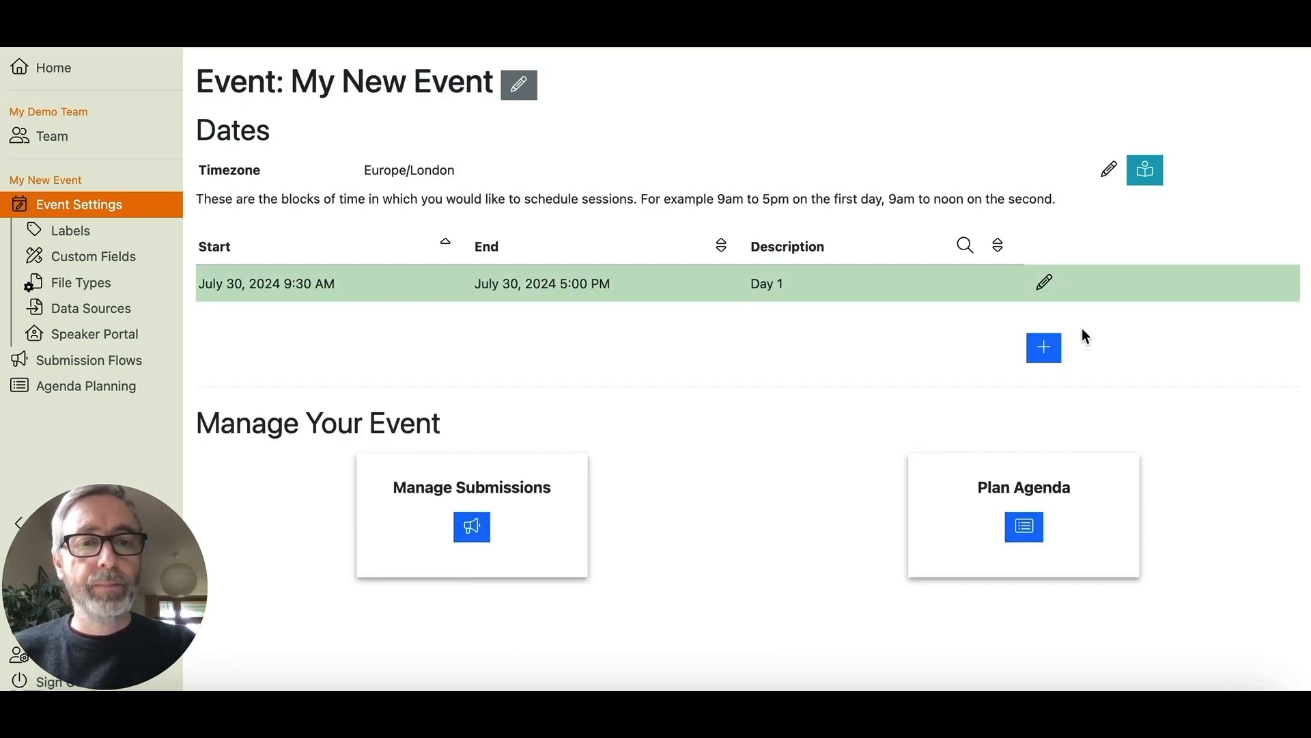
- Add a 'Day 2' date block for July 31, 9:30 AM to 5:00 PM
{"action": "left_click", "coordinate": [1047, 359]}
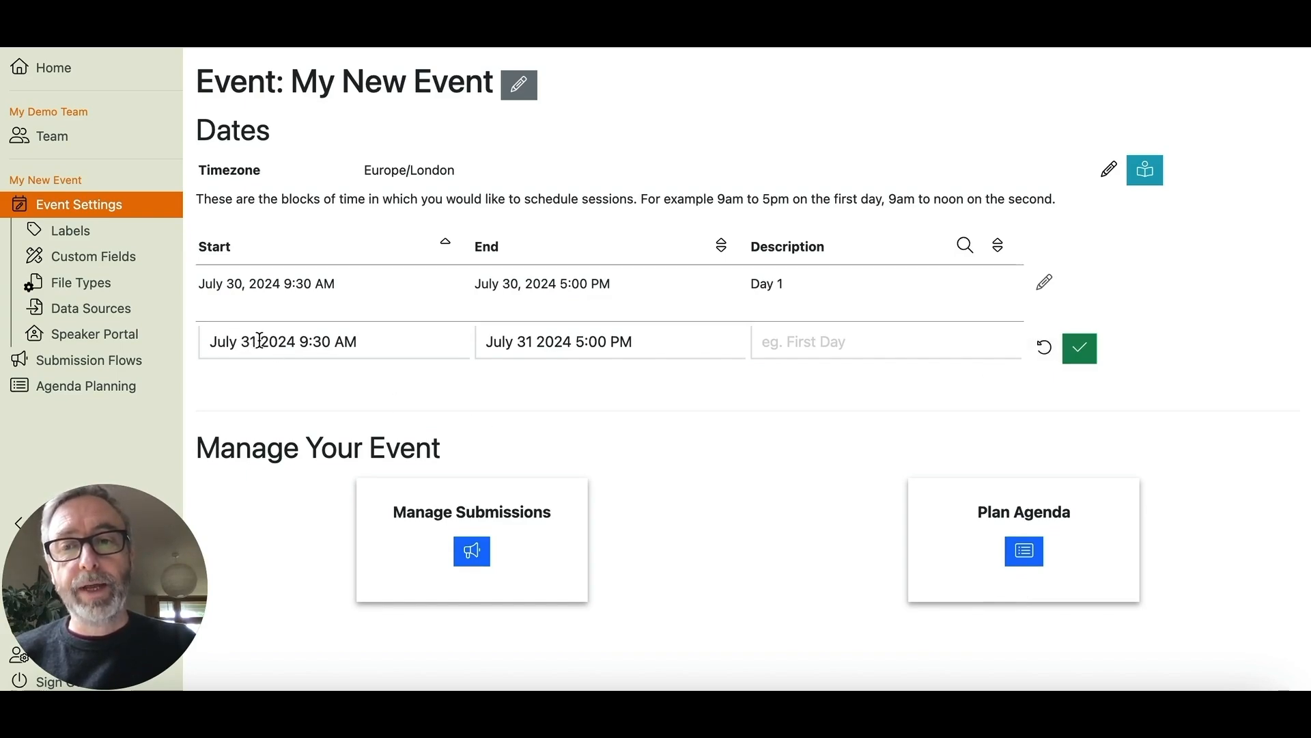
{"action": "left_click", "coordinate": [809, 341]}
{"action": "type", "text": "Day 2"}
{"action": "left_click", "coordinate": [1080, 349]}
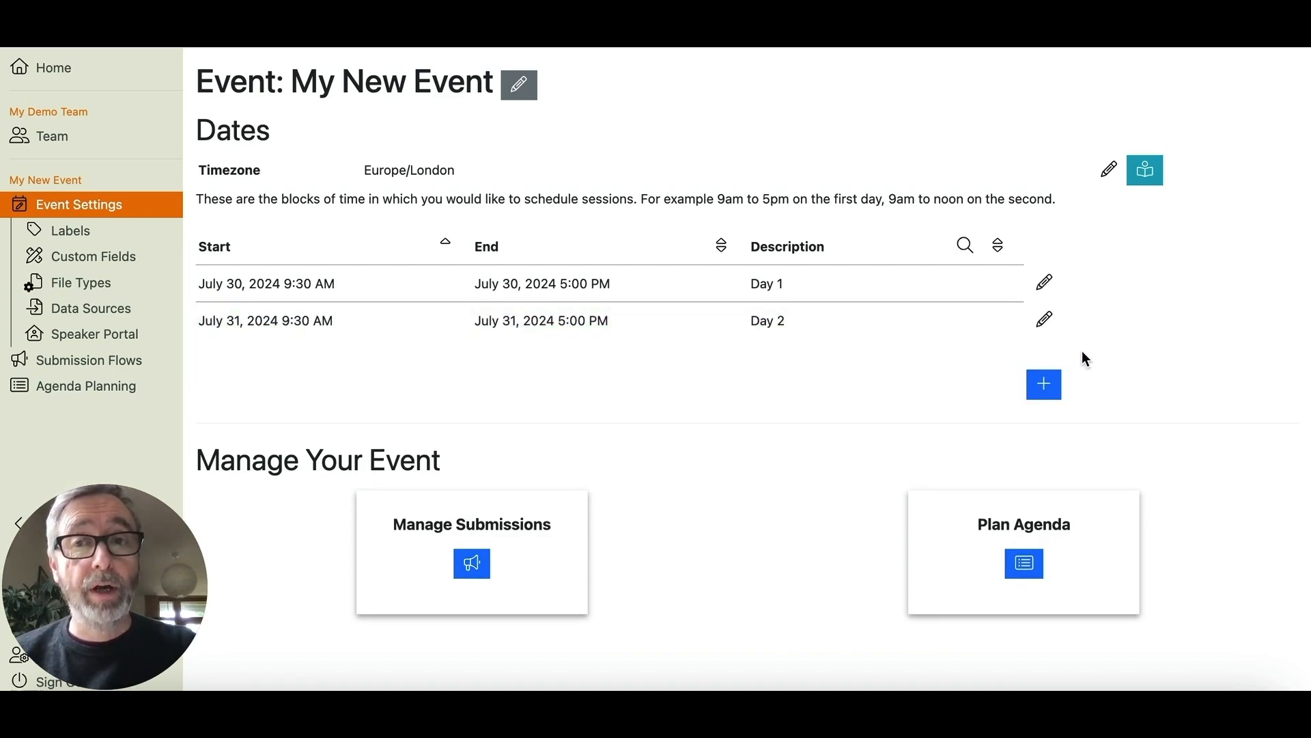
- Go to the event's Locations page and add a Main Stage location
{"action": "left_click", "coordinate": [106, 387]}
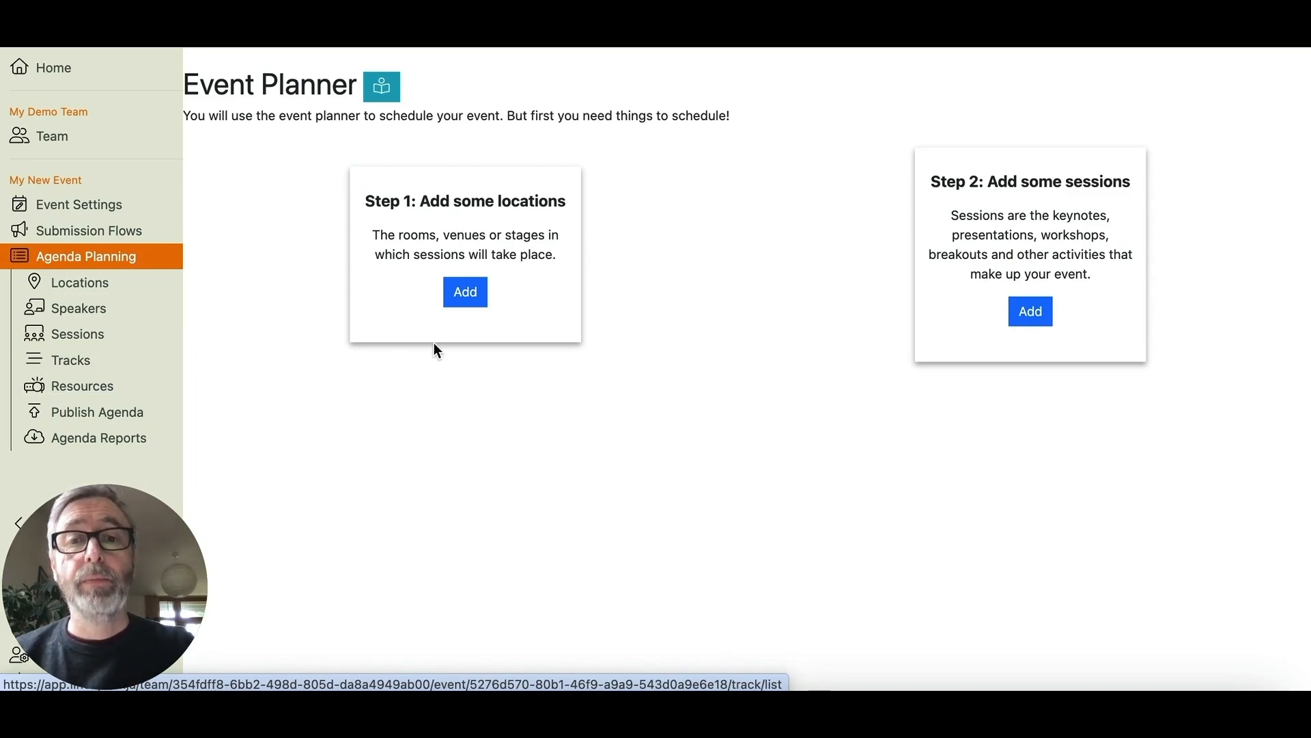
{"action": "left_click", "coordinate": [466, 294]}
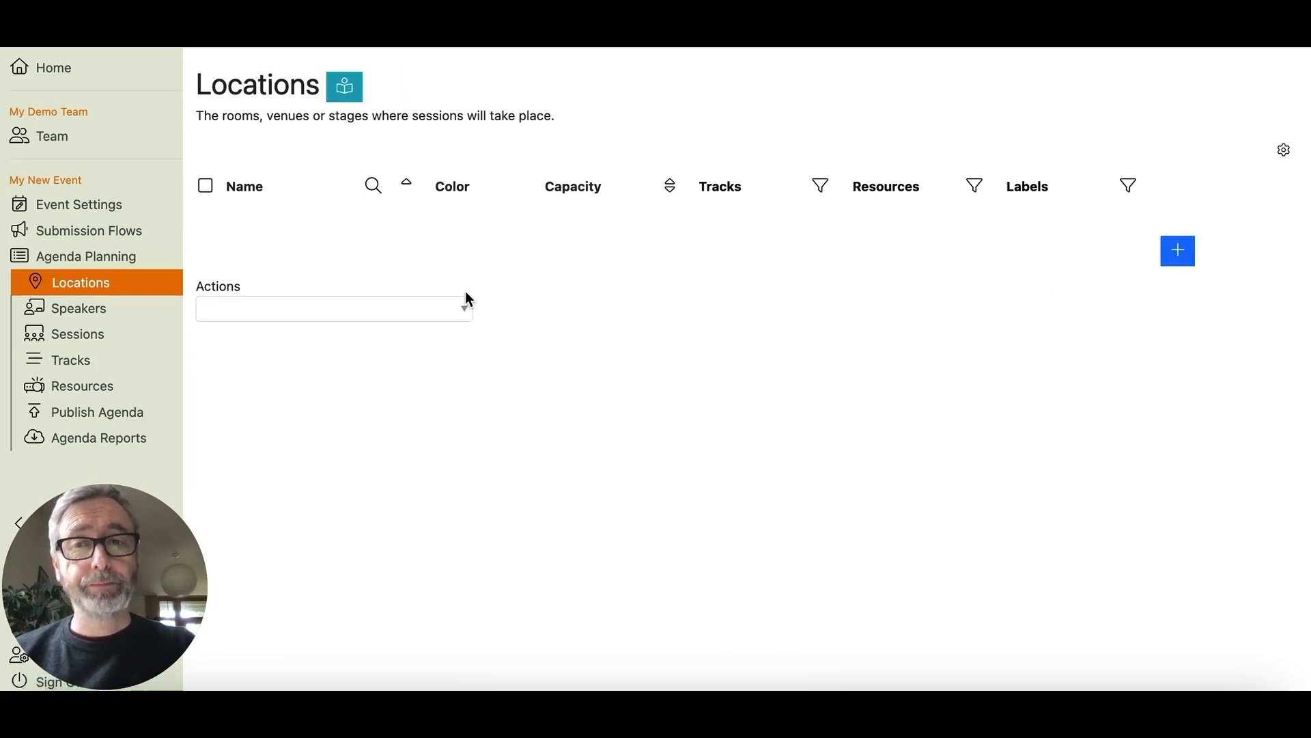
{"action": "left_click", "coordinate": [1179, 253]}
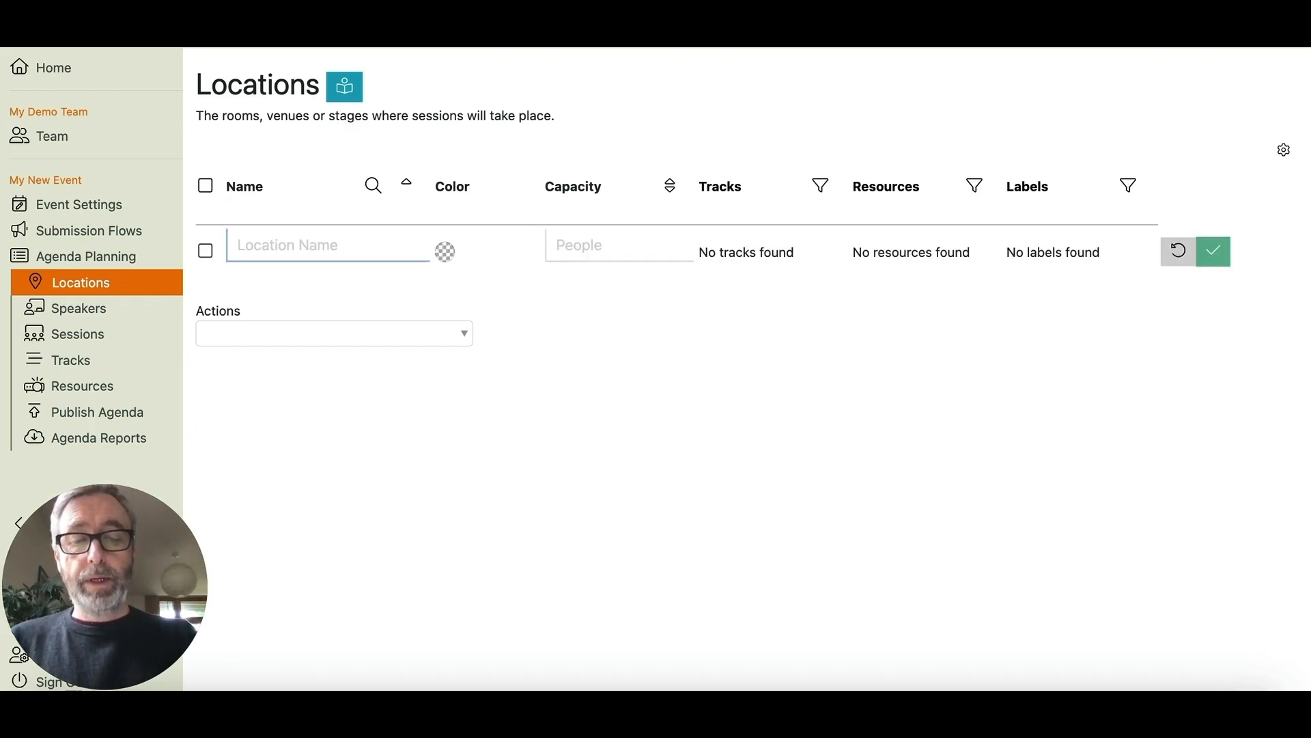
{"action": "type", "text": "Main Stage"}
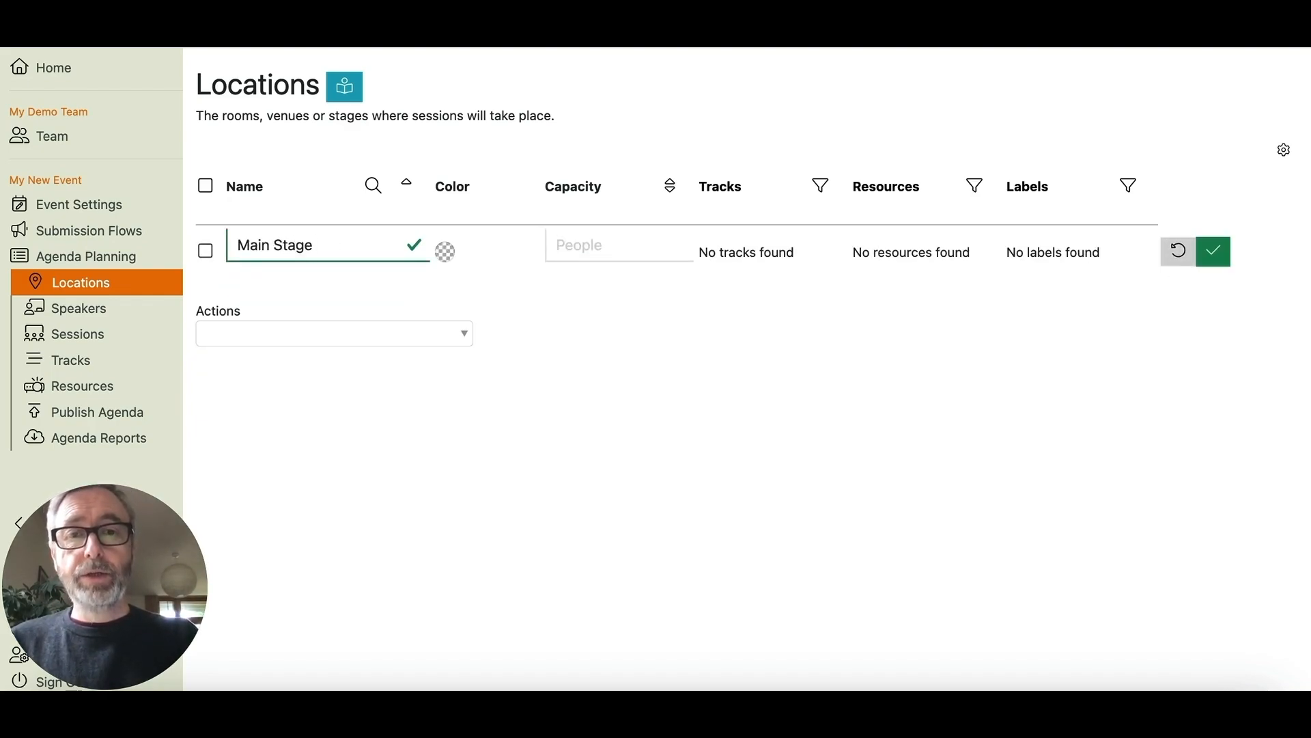
{"action": "left_click", "coordinate": [1214, 251]}
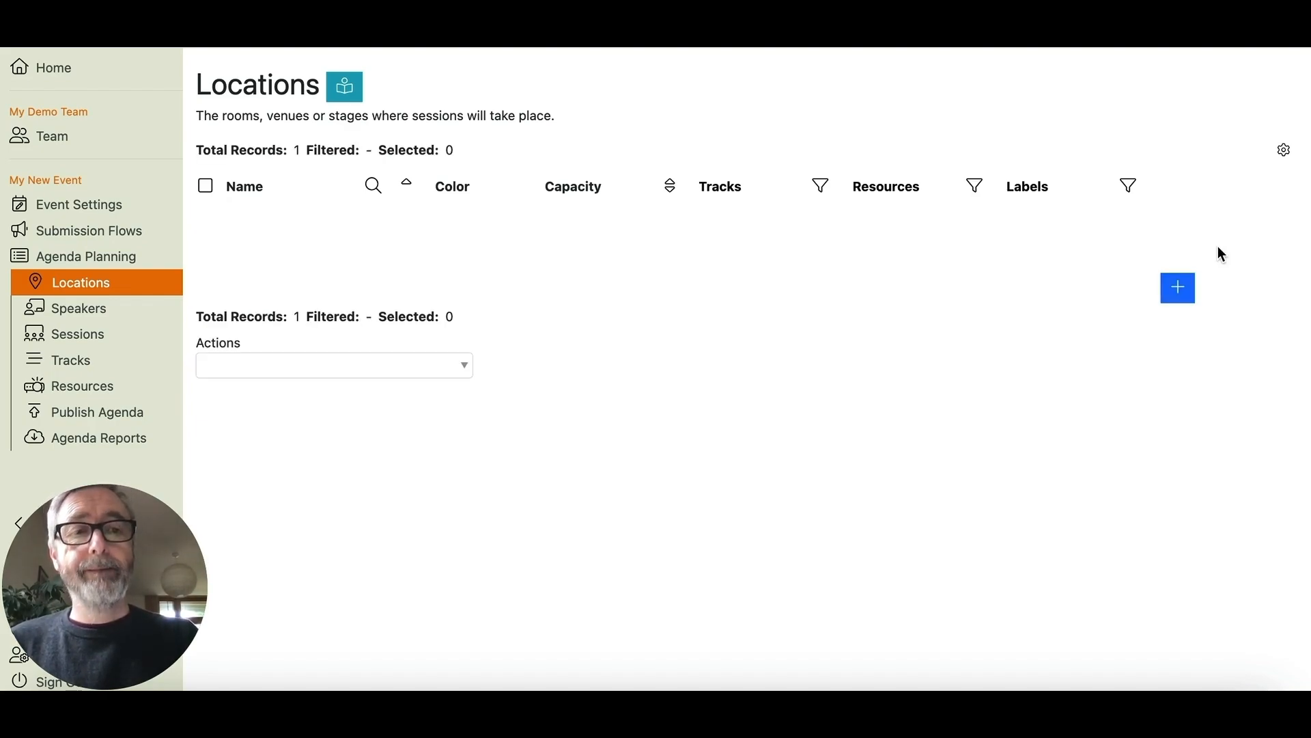
- Add Breakout 1 and Breakout 2 locations, leaving Main Stage unchanged
{"action": "left_click", "coordinate": [1177, 290]}
{"action": "type", "text": "Breakout 1"}
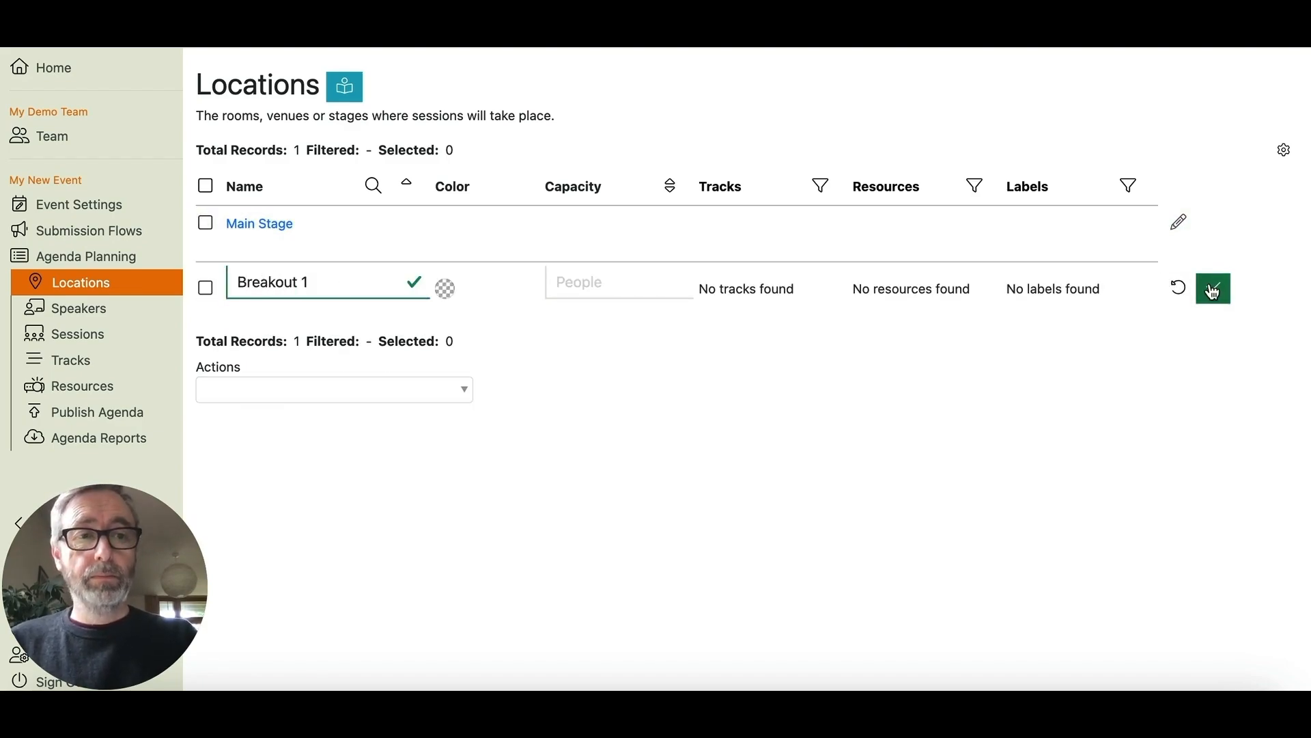
{"action": "left_click", "coordinate": [1214, 288]}
{"action": "left_click", "coordinate": [1178, 322]}
{"action": "type", "text": "Breakout 2"}
{"action": "left_click", "coordinate": [1215, 326]}
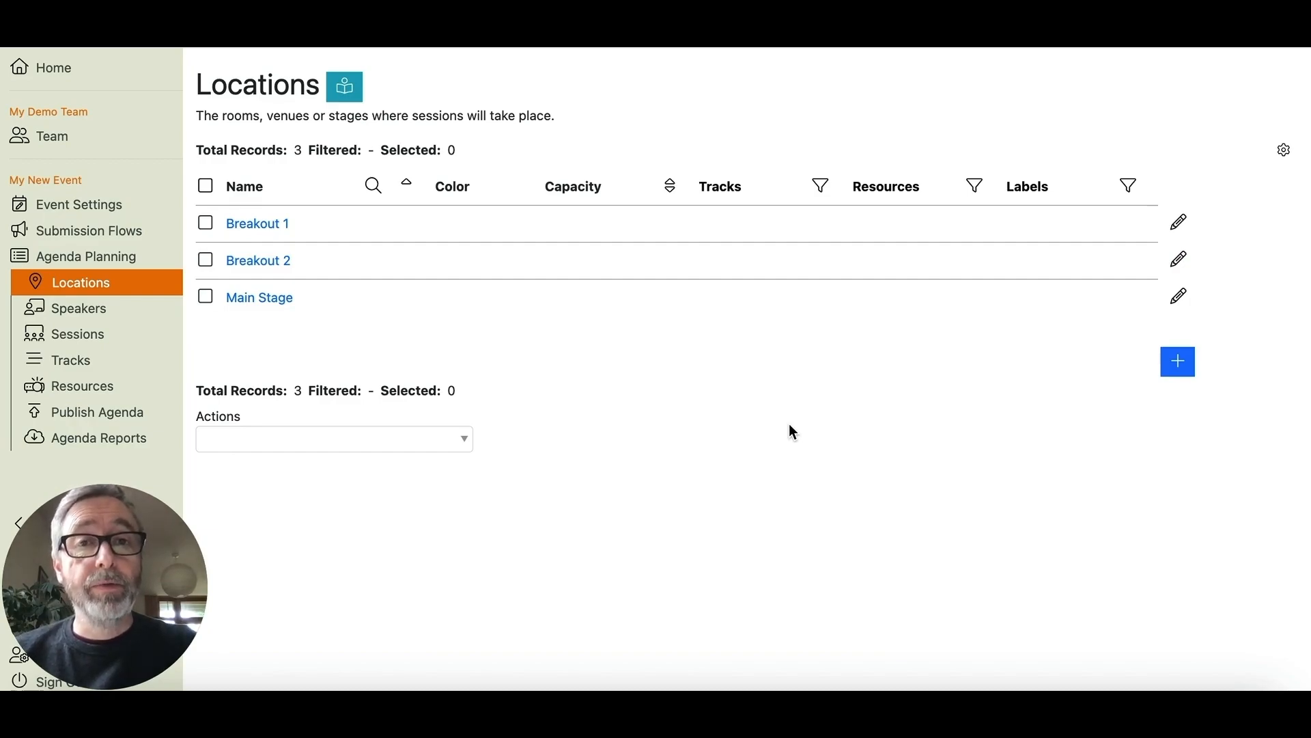
{"action": "left_click", "coordinate": [1178, 301]}
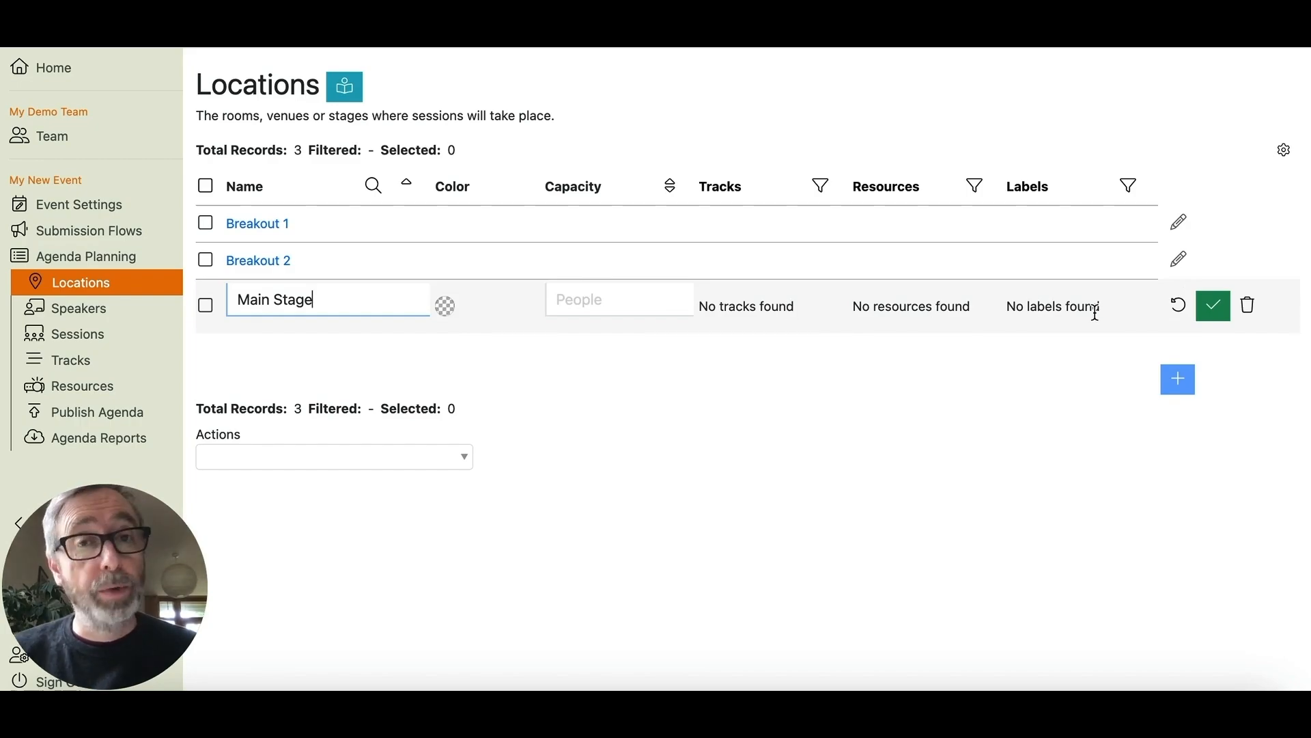
{"action": "left_click", "coordinate": [1175, 308]}
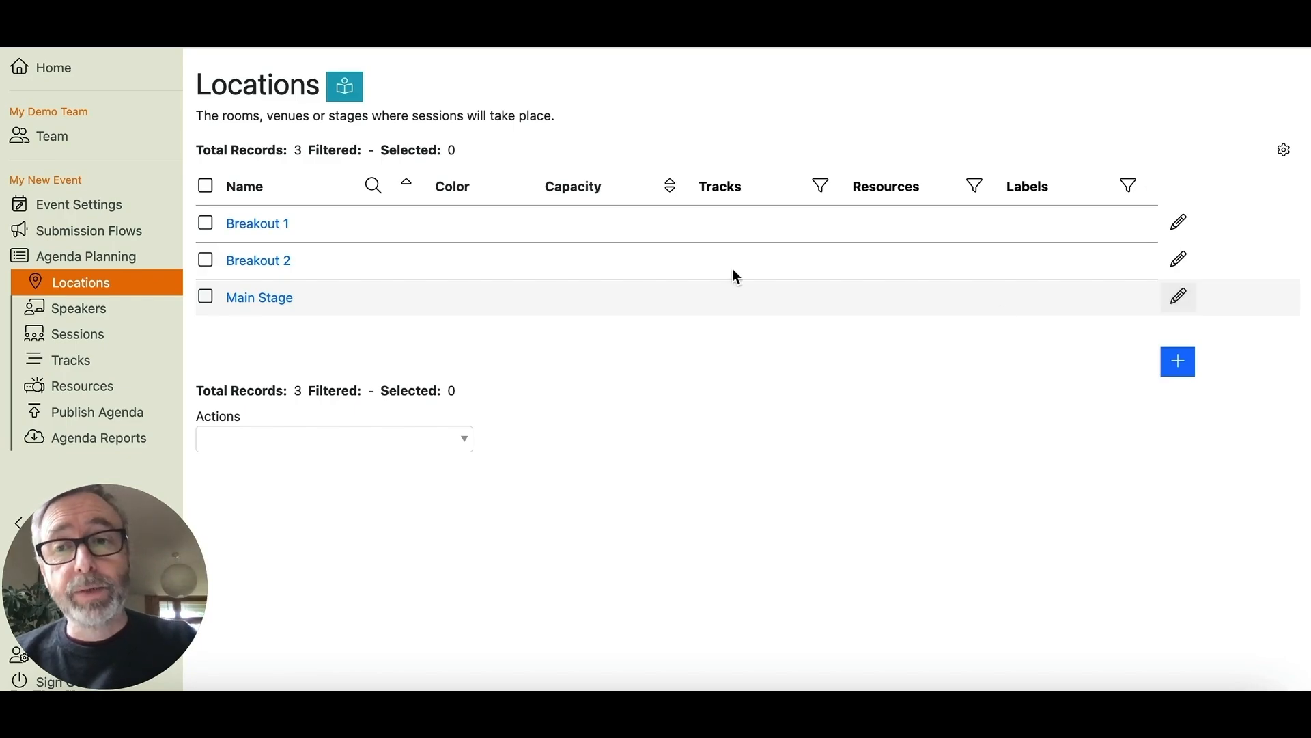
- Review the Main Stage location's details, then open the Day 1 agenda planner
{"action": "left_click", "coordinate": [259, 299]}
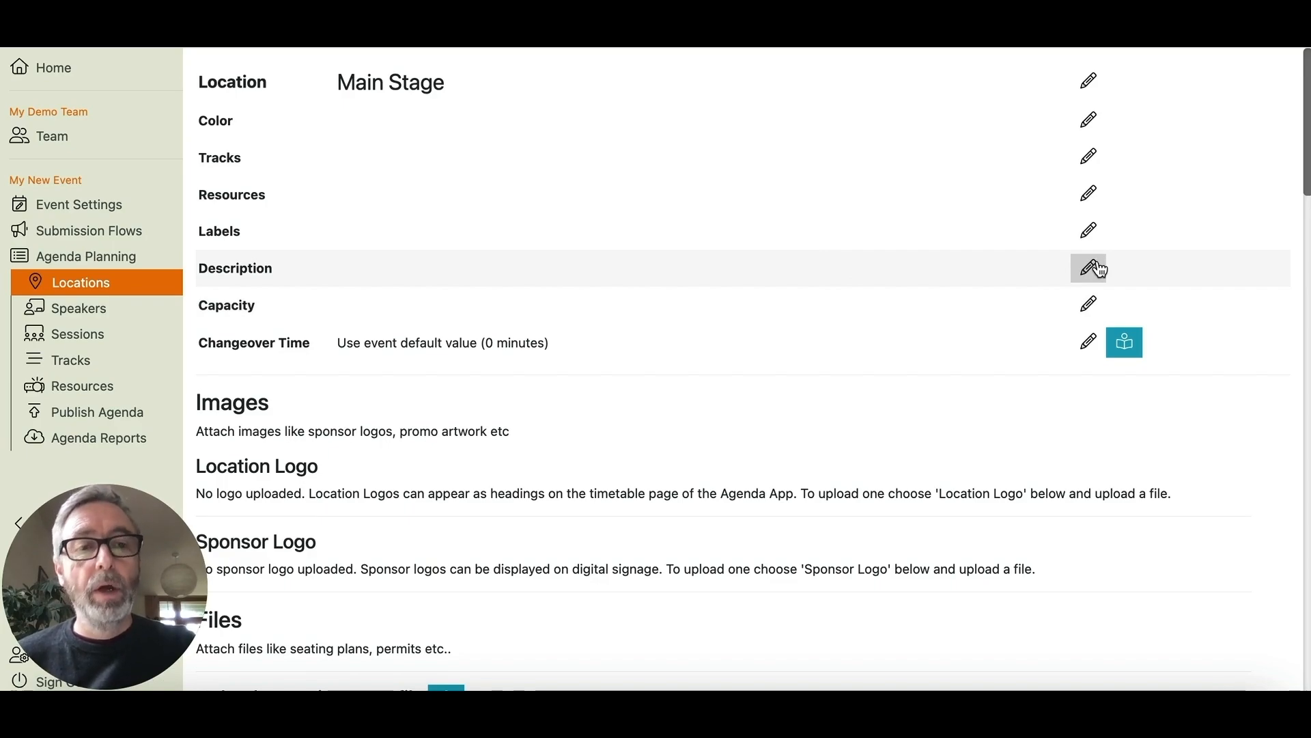
{"action": "scroll", "coordinate": [972, 543], "scroll_direction": "down", "scroll_amount": 4}
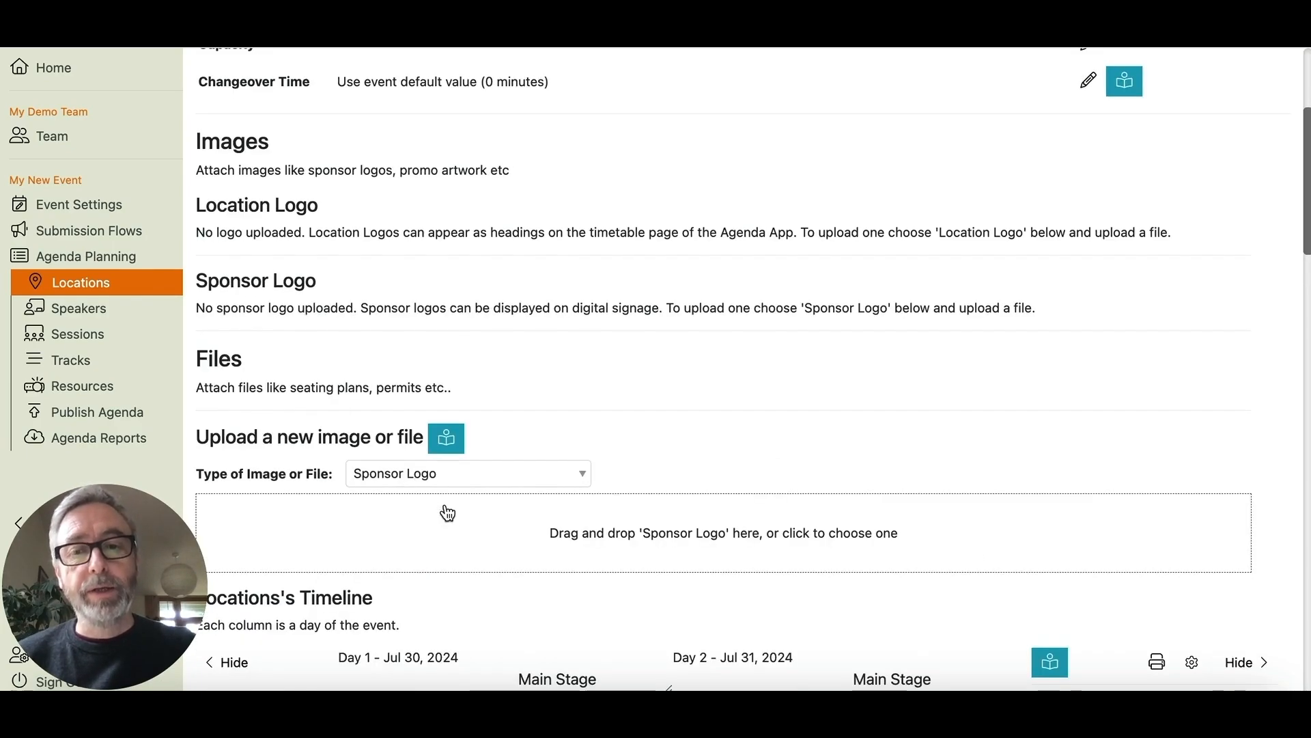
{"action": "scroll", "coordinate": [751, 334], "scroll_direction": "up", "scroll_amount": 5}
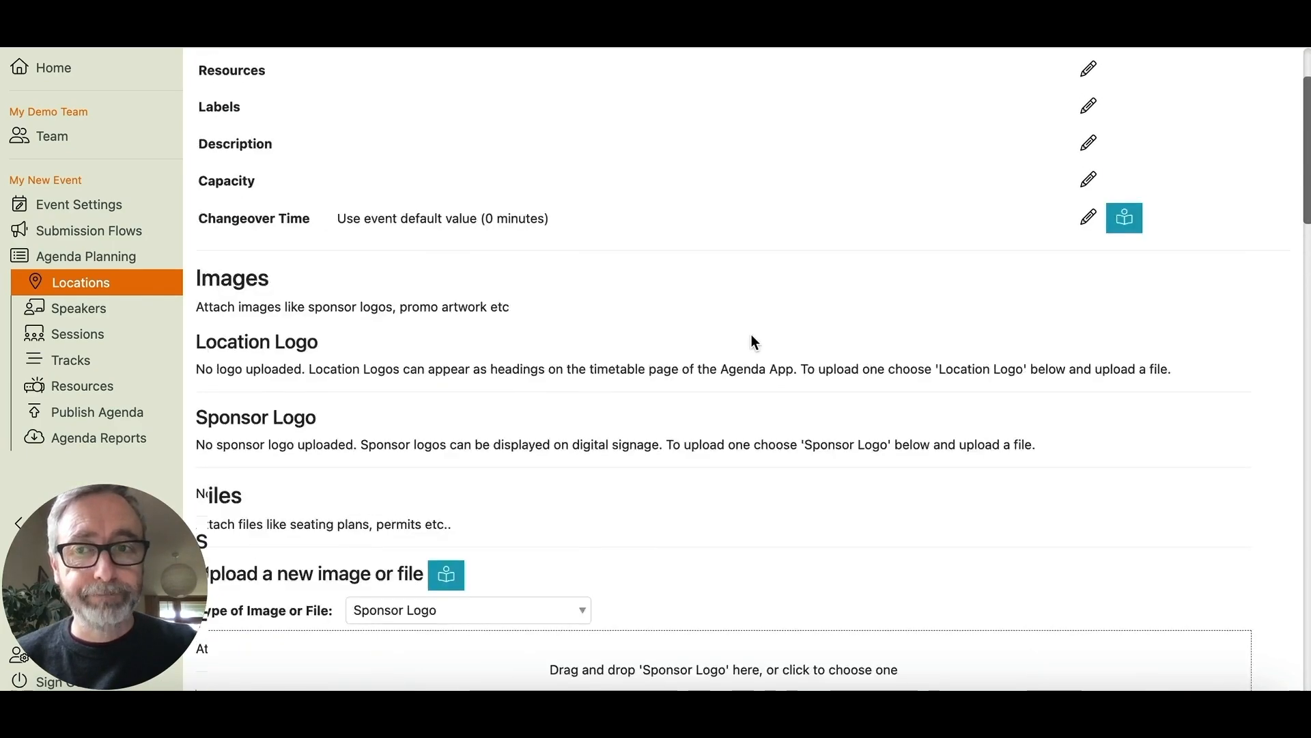
{"action": "left_click", "coordinate": [95, 290]}
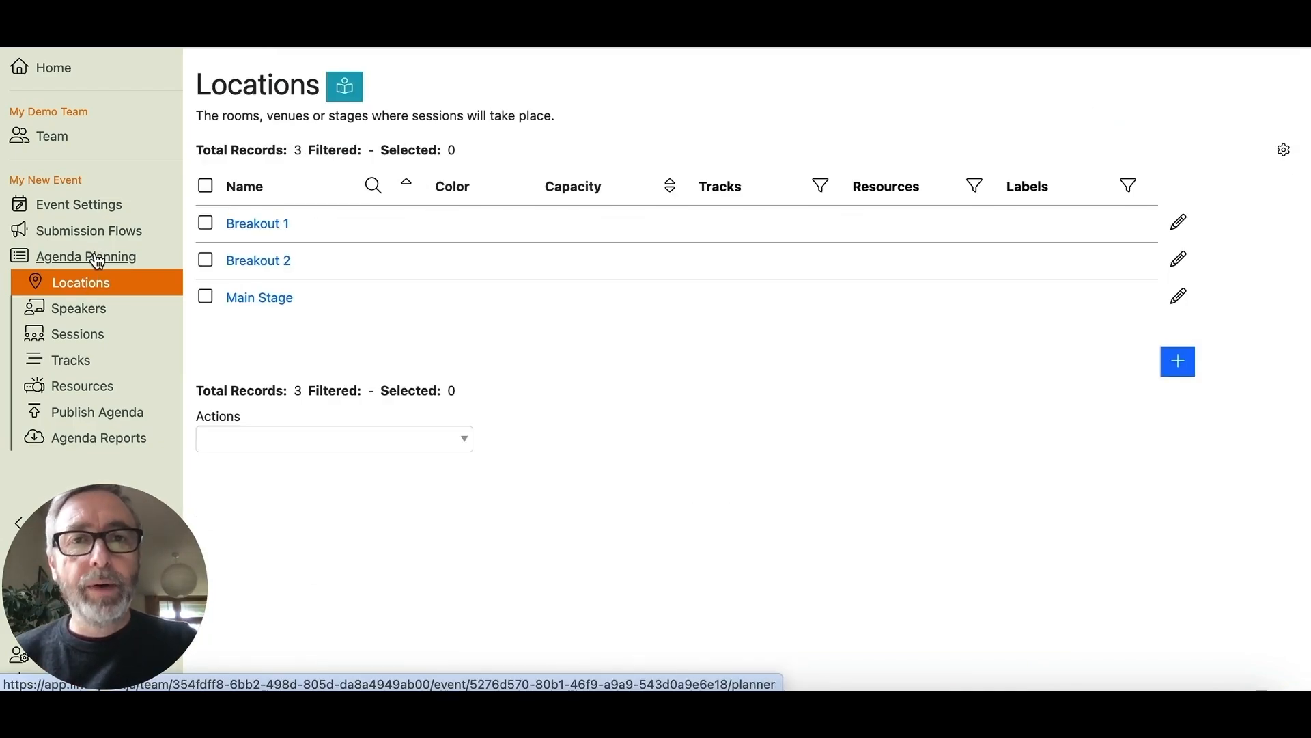
{"action": "left_click", "coordinate": [97, 257]}
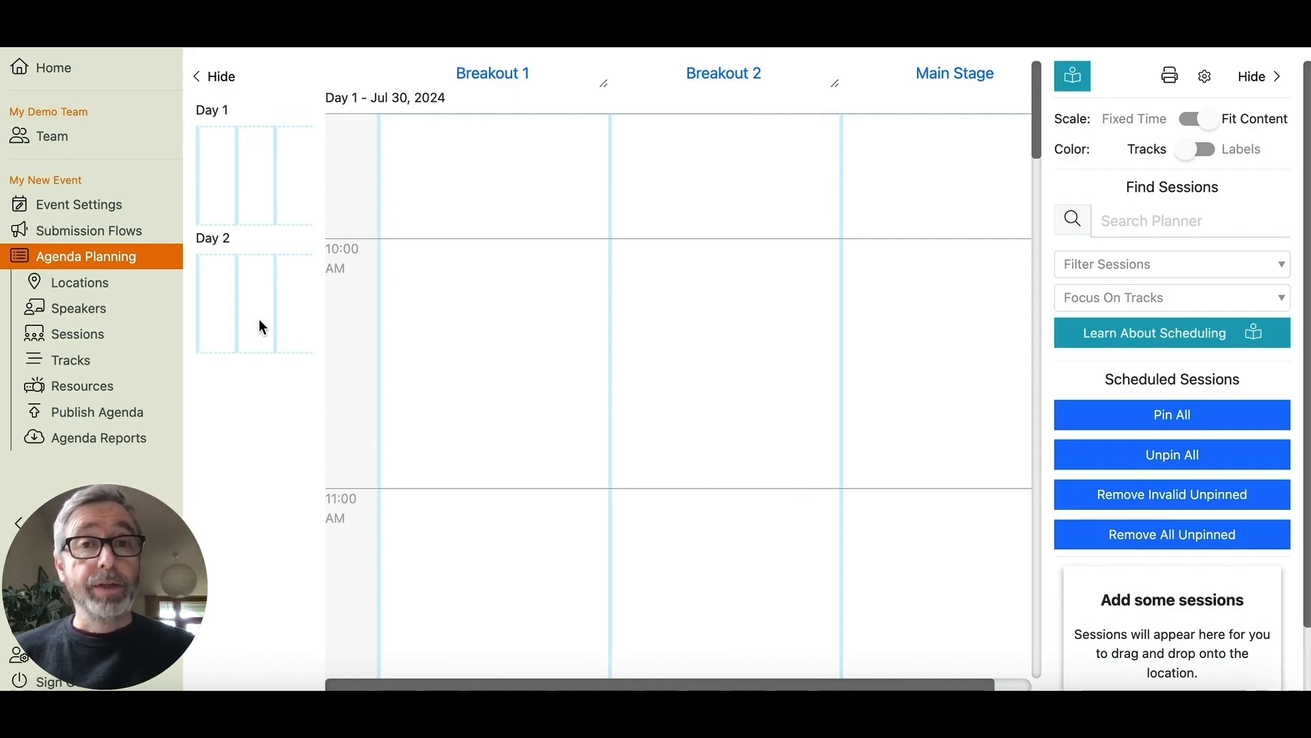
- Add a session named 'Session 1' with a 45-minute duration
{"action": "left_click", "coordinate": [82, 344]}
{"action": "left_click", "coordinate": [1172, 291]}
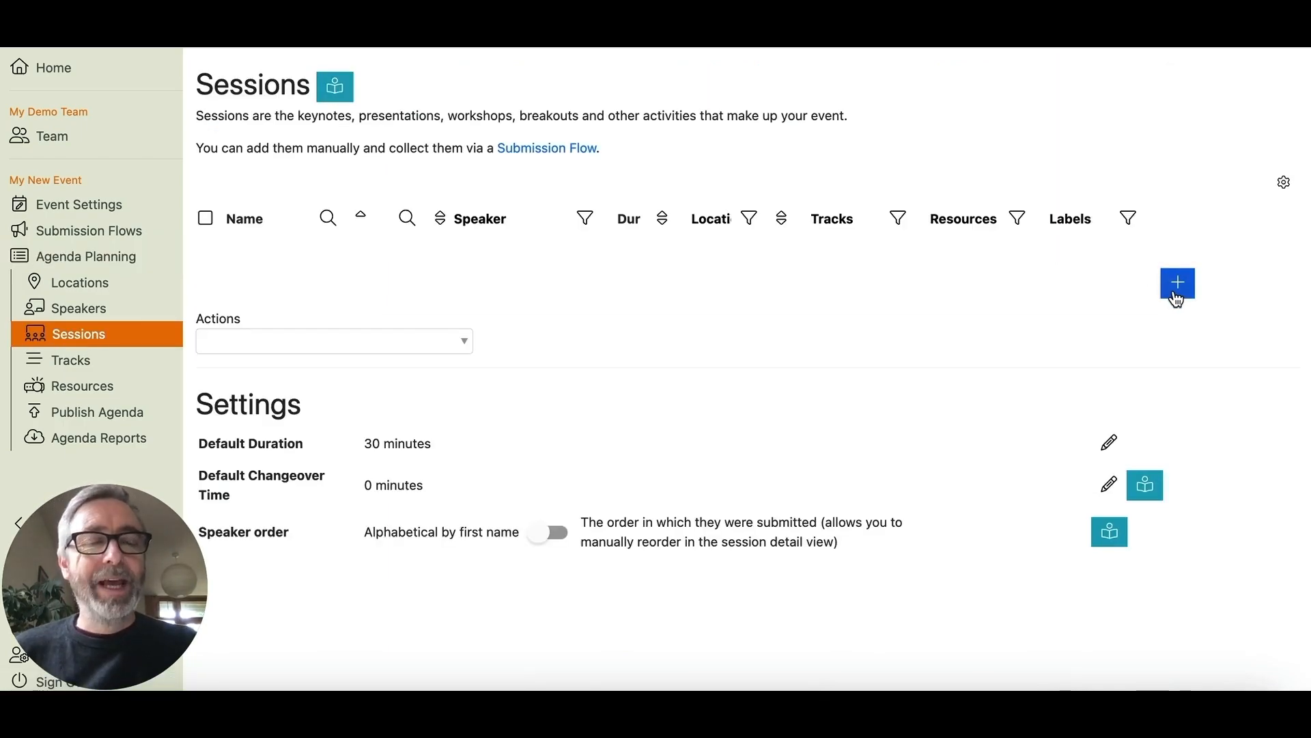
{"action": "type", "text": "Session 1"}
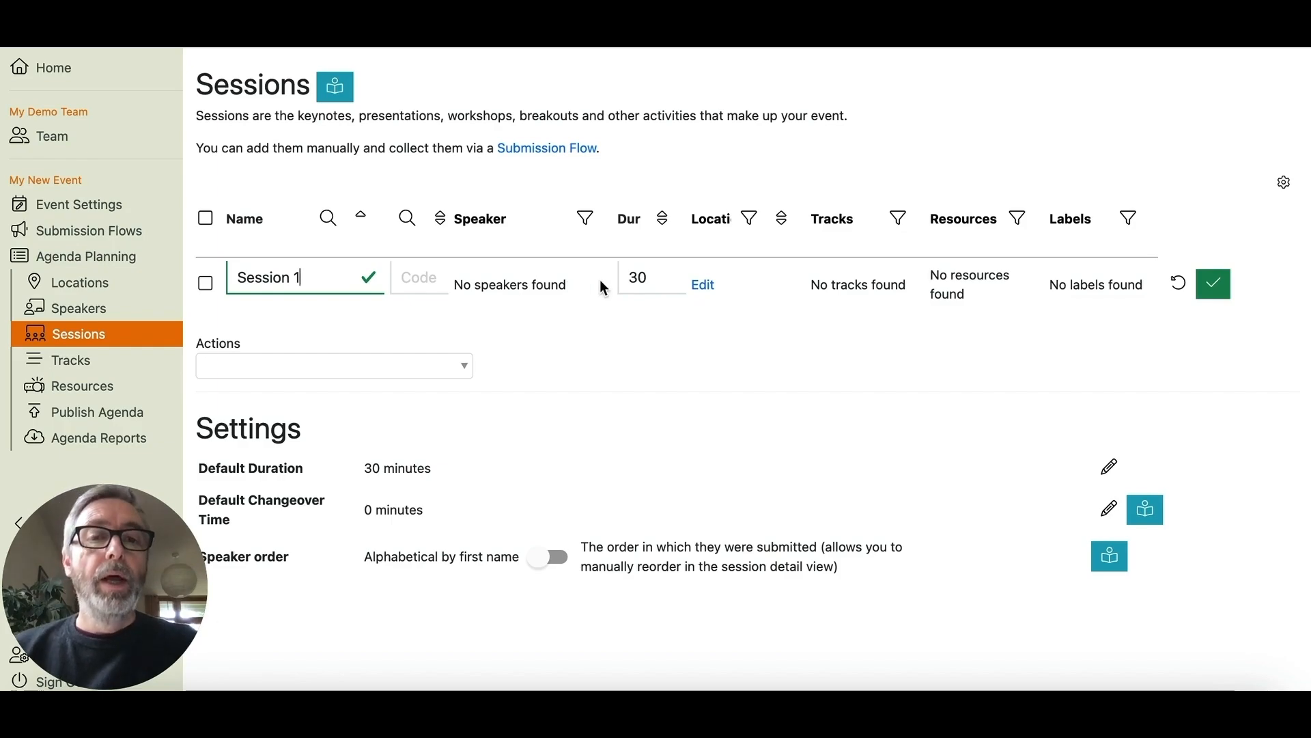
{"action": "double_click", "coordinate": [635, 277]}
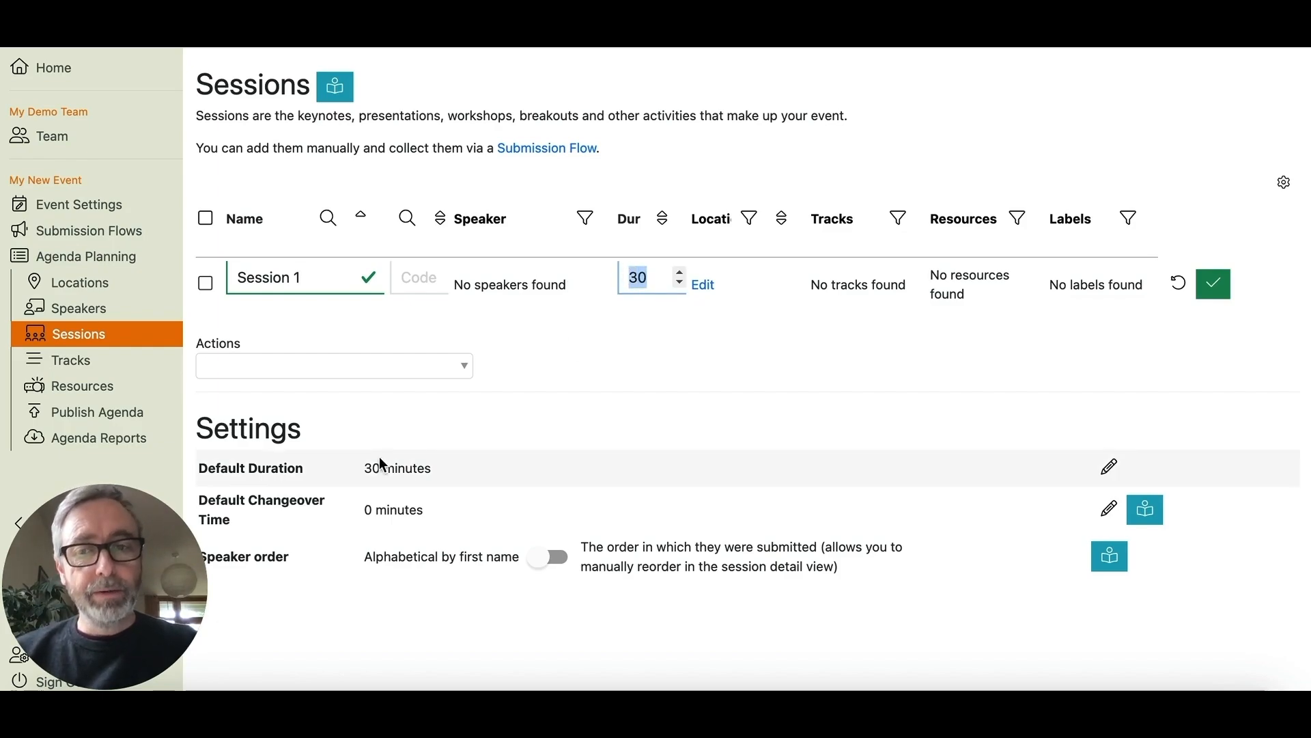
{"action": "type", "text": "40"}
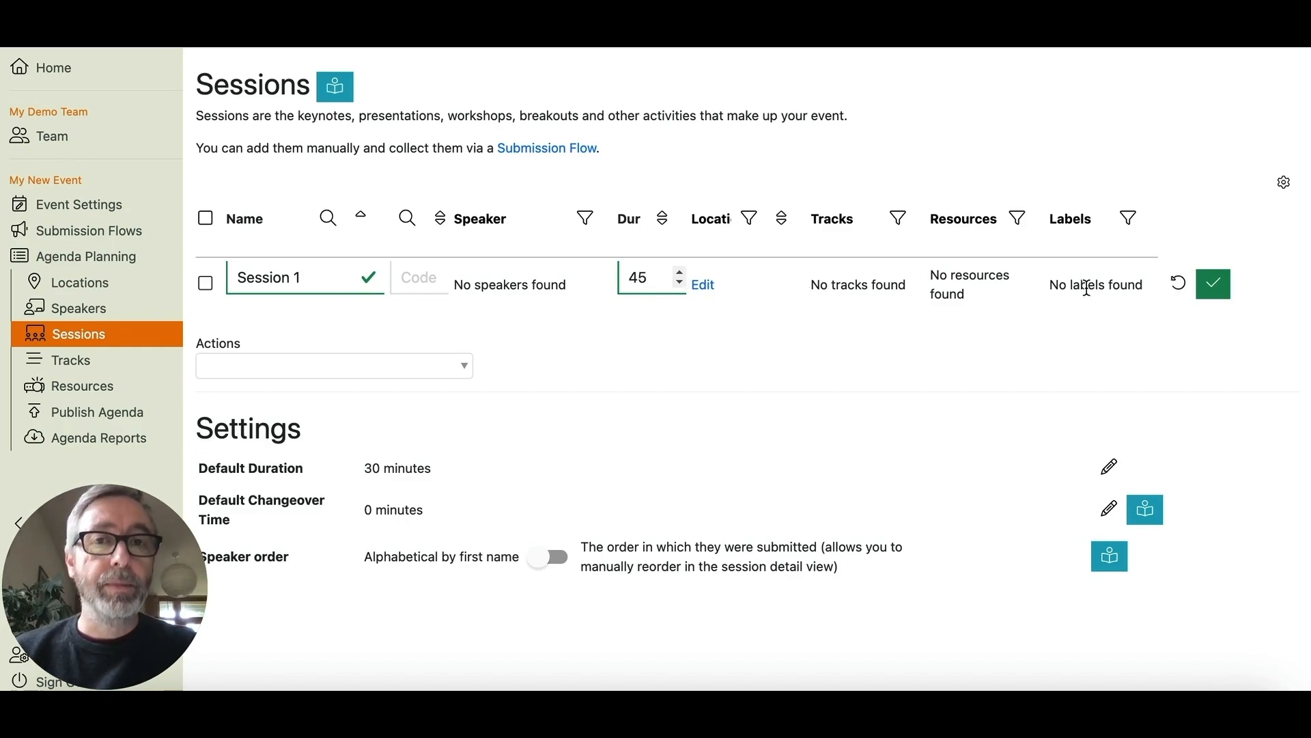
{"action": "left_click", "coordinate": [1221, 292]}
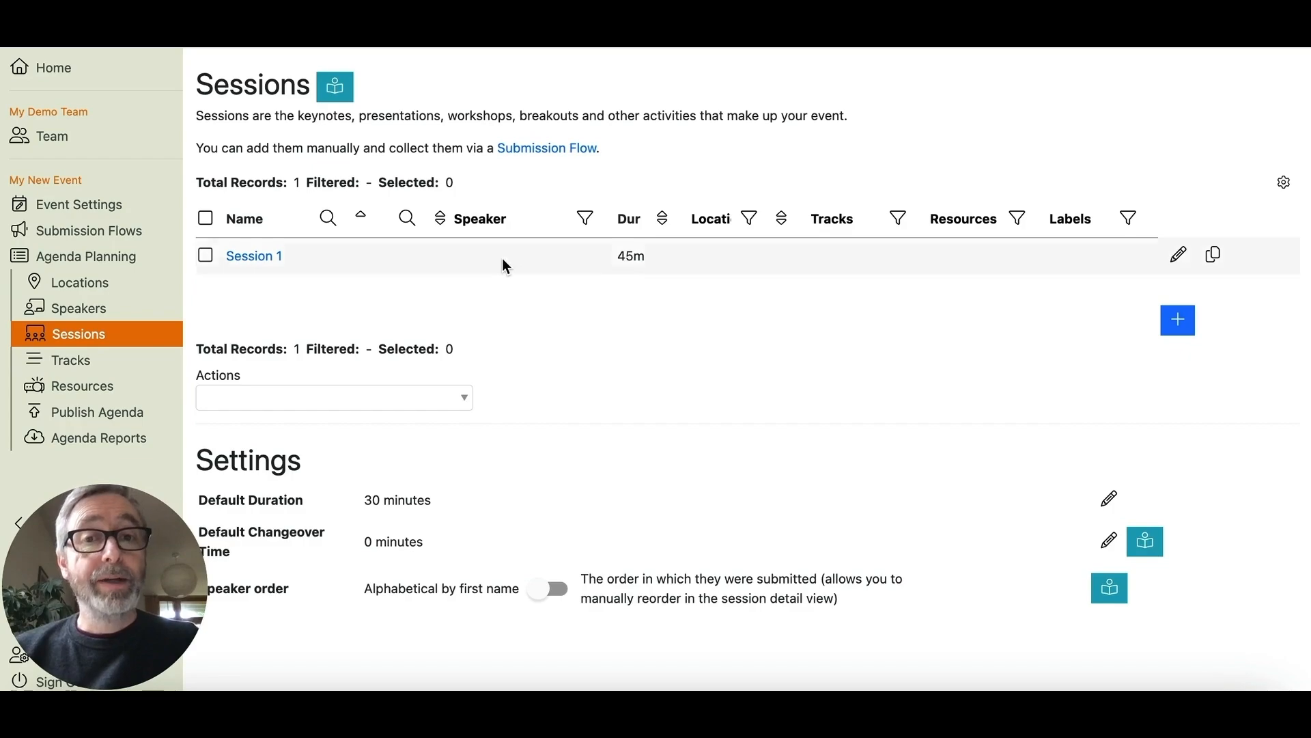
{"action": "left_click", "coordinate": [254, 256]}
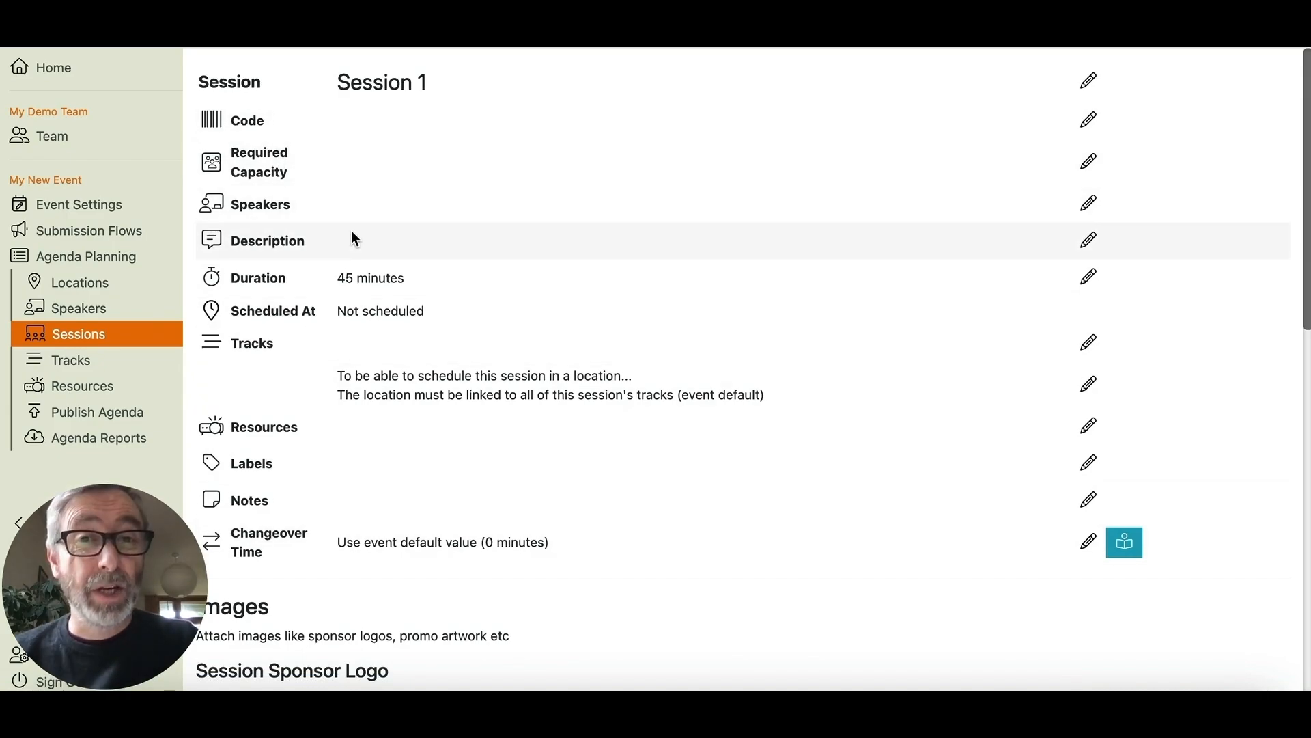
{"action": "scroll", "coordinate": [858, 435], "scroll_direction": "down", "scroll_amount": 5}
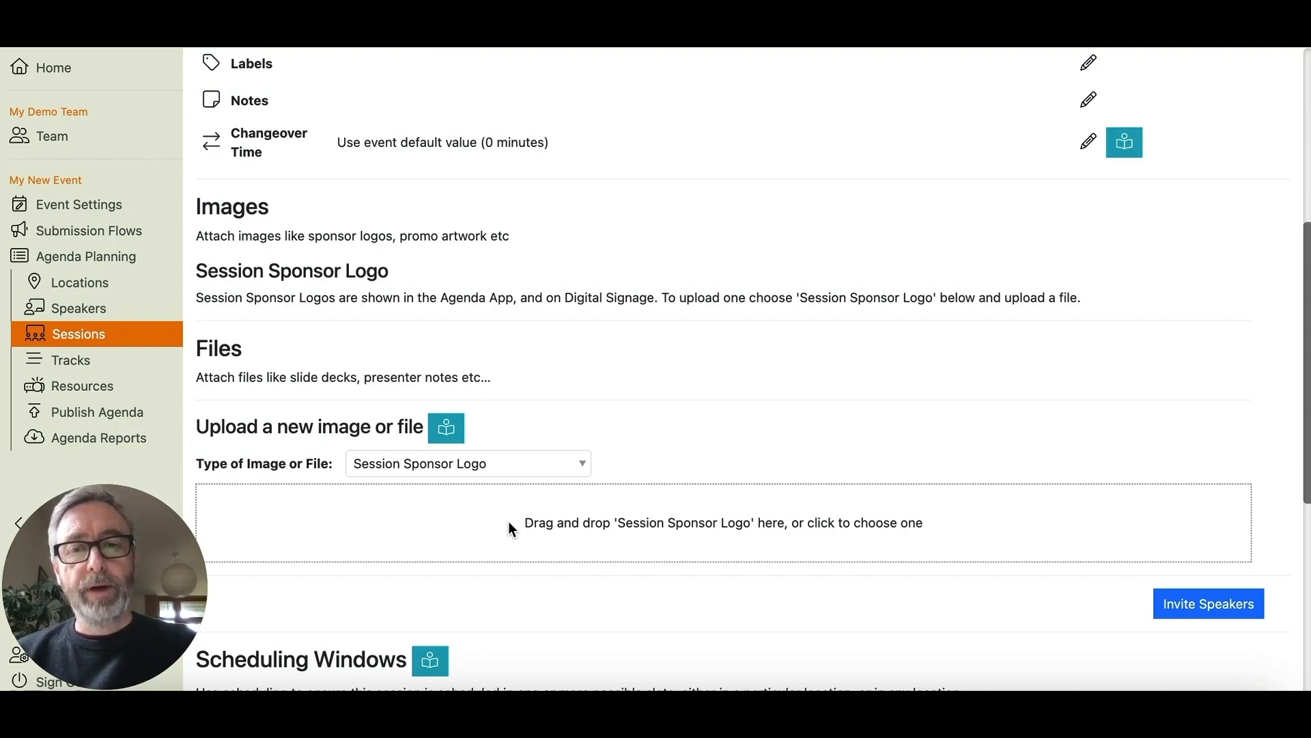
{"action": "left_click", "coordinate": [533, 469]}
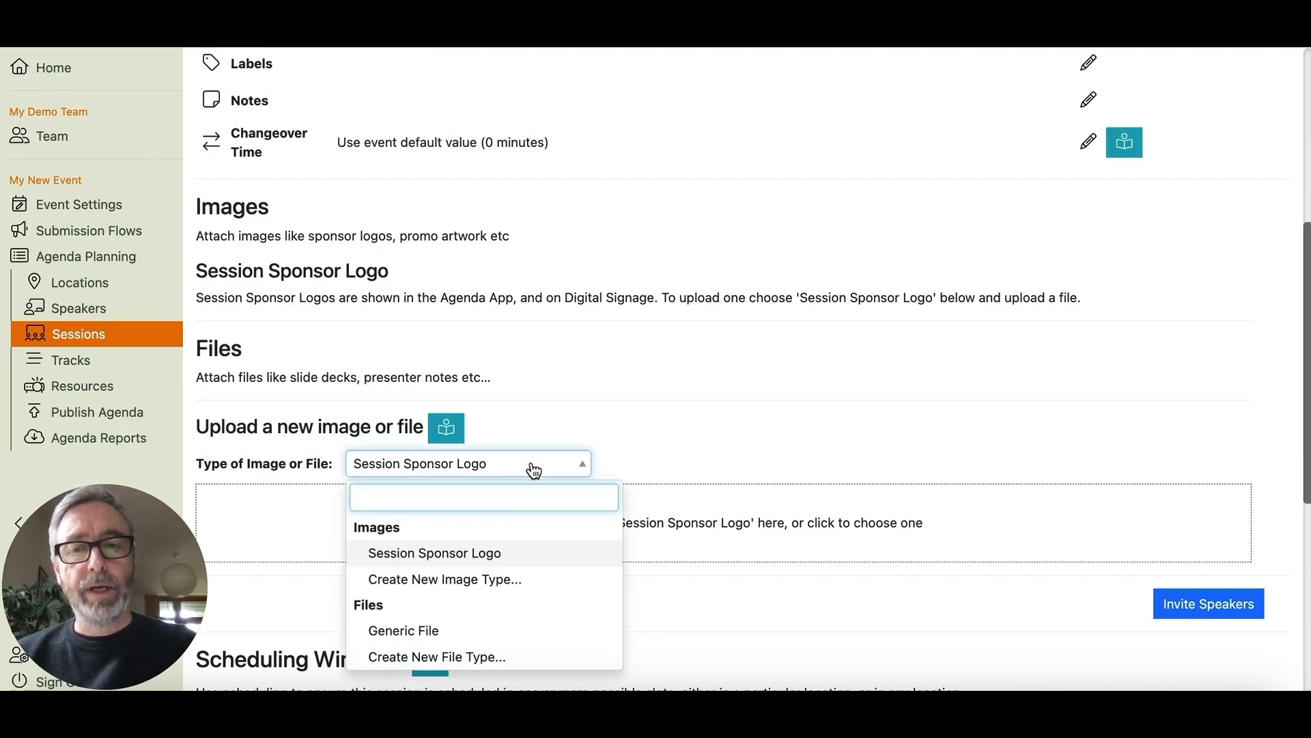
{"action": "left_click", "coordinate": [488, 553]}
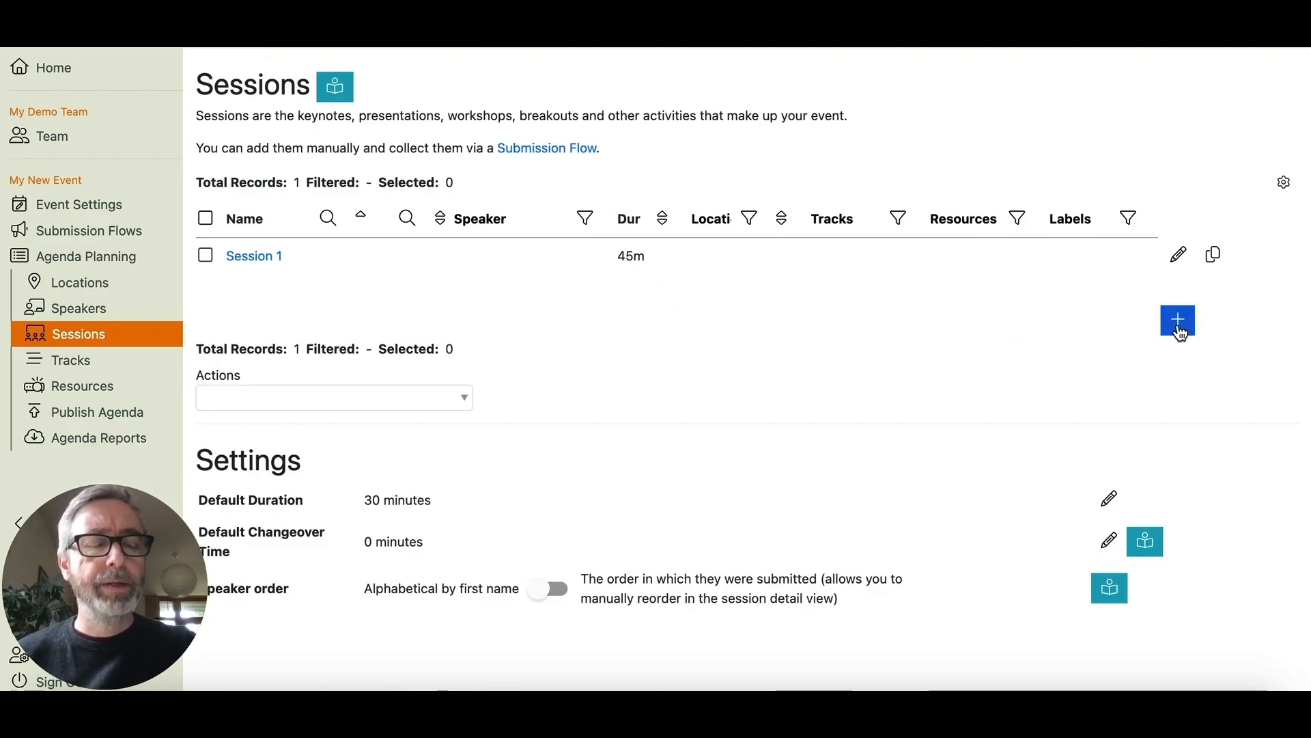
- Make 10 copies of Session 1 without speakers, giving eleven 45-minute sessions
{"action": "left_click", "coordinate": [1215, 256]}
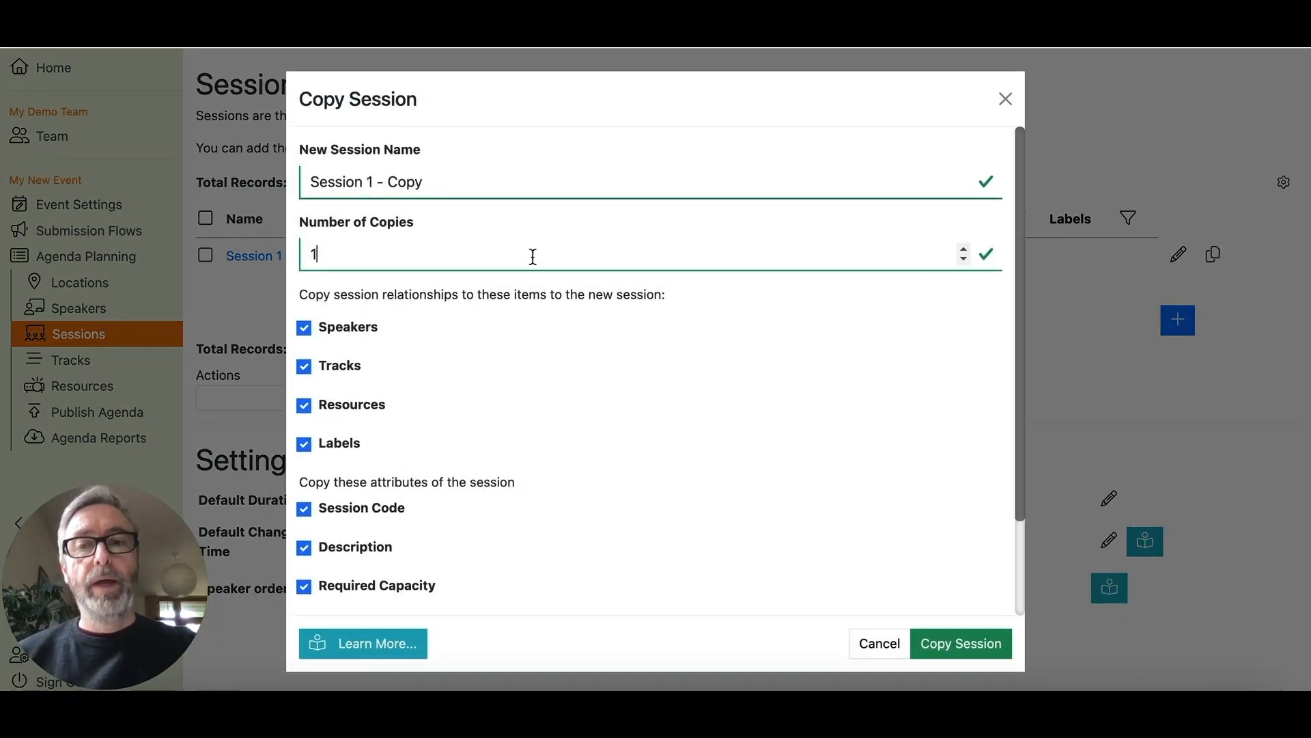
{"action": "type", "text": "0"}
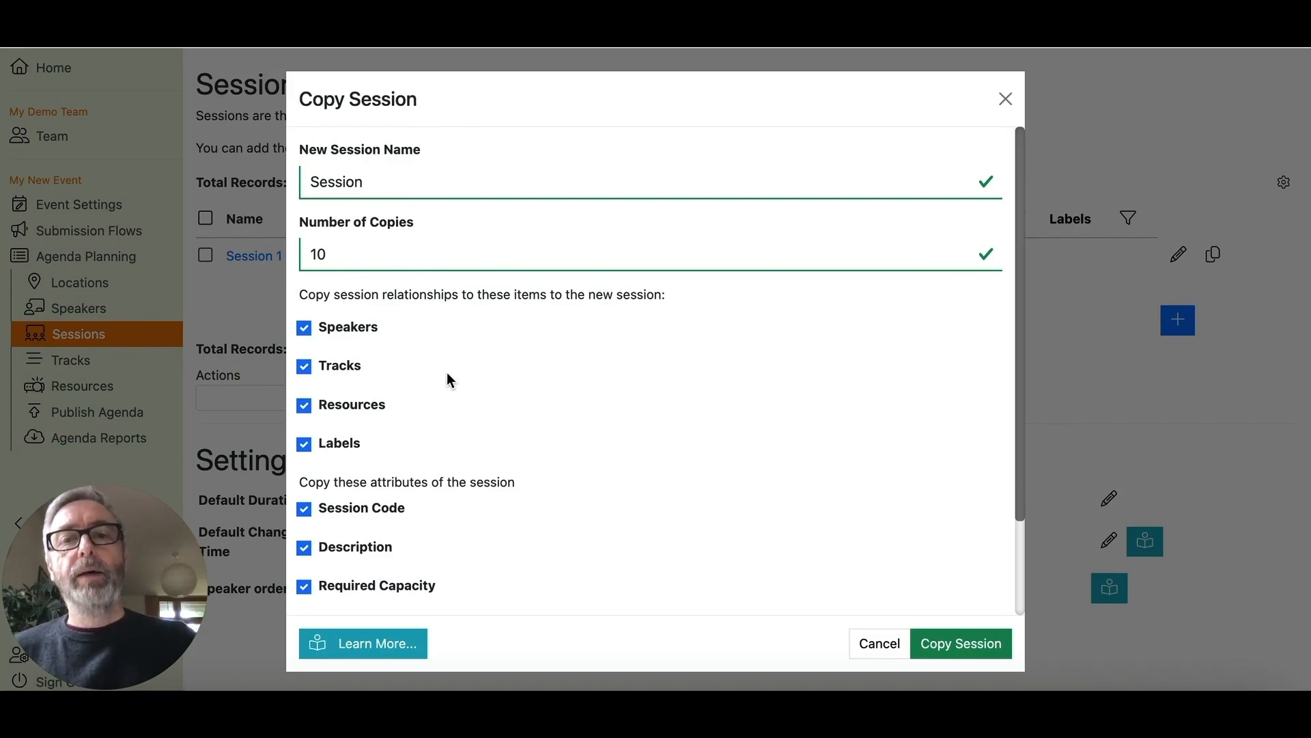
{"action": "scroll", "coordinate": [448, 374], "scroll_direction": "down", "scroll_amount": 2}
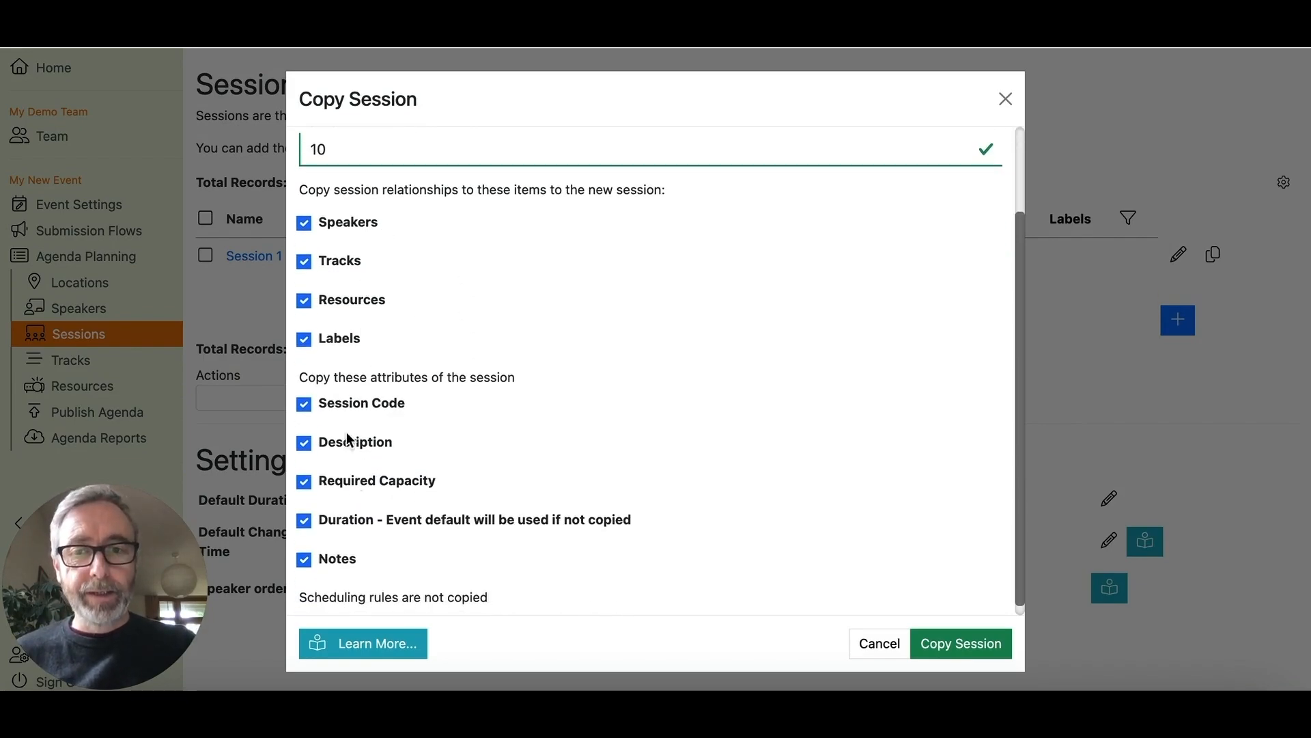
{"action": "scroll", "coordinate": [616, 492], "scroll_direction": "down", "scroll_amount": 1}
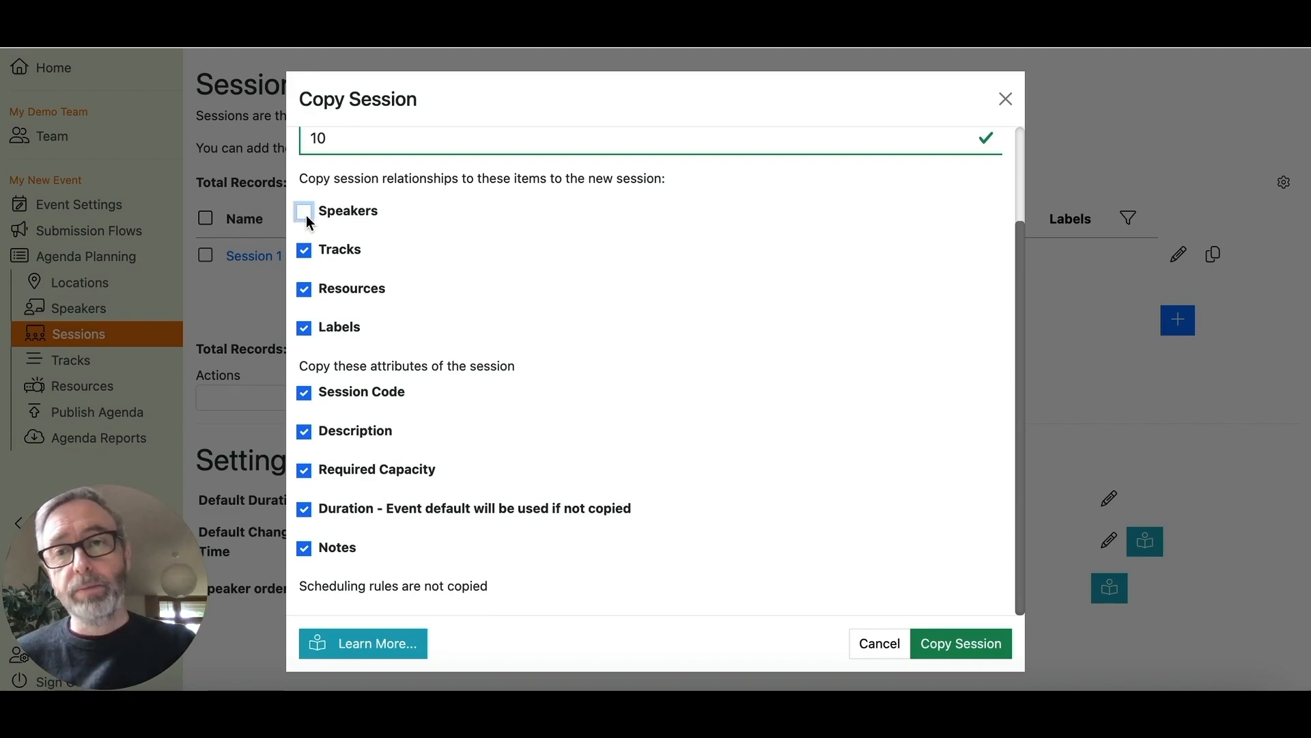
{"action": "left_click", "coordinate": [971, 648]}
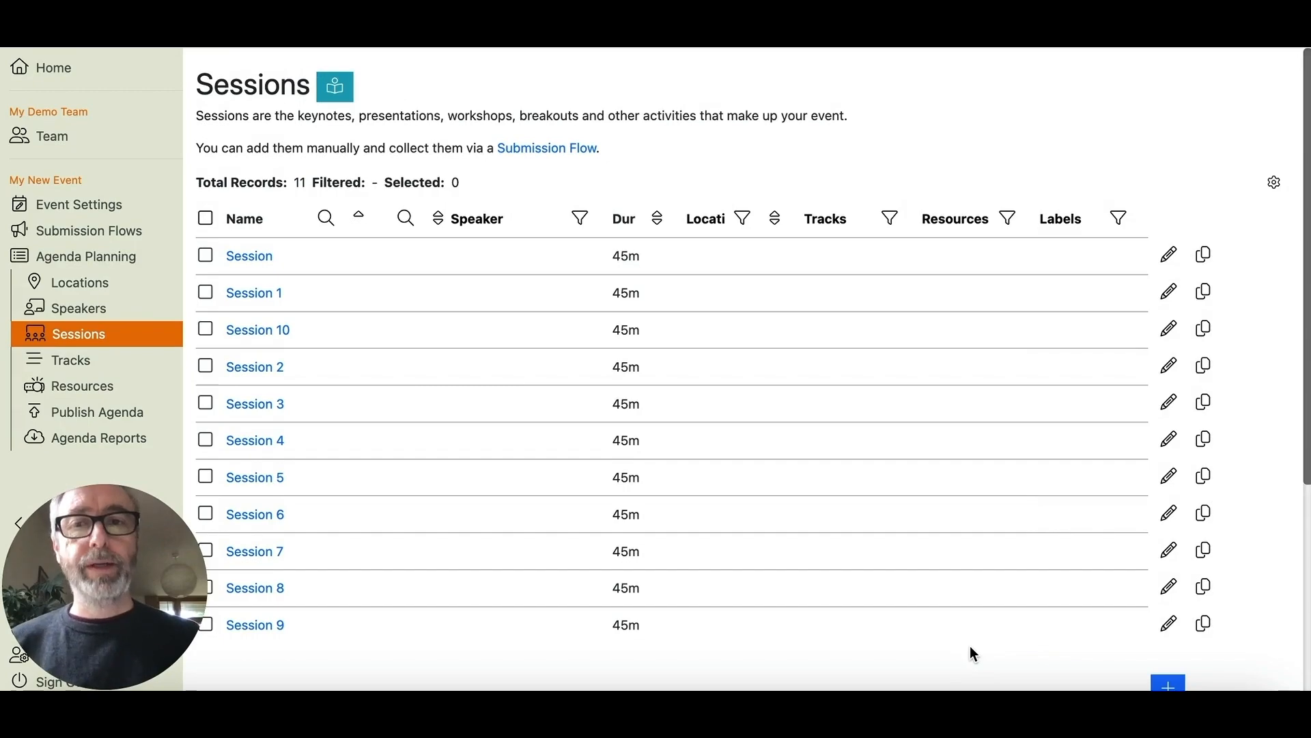
{"action": "scroll", "coordinate": [929, 546], "scroll_direction": "down", "scroll_amount": 2}
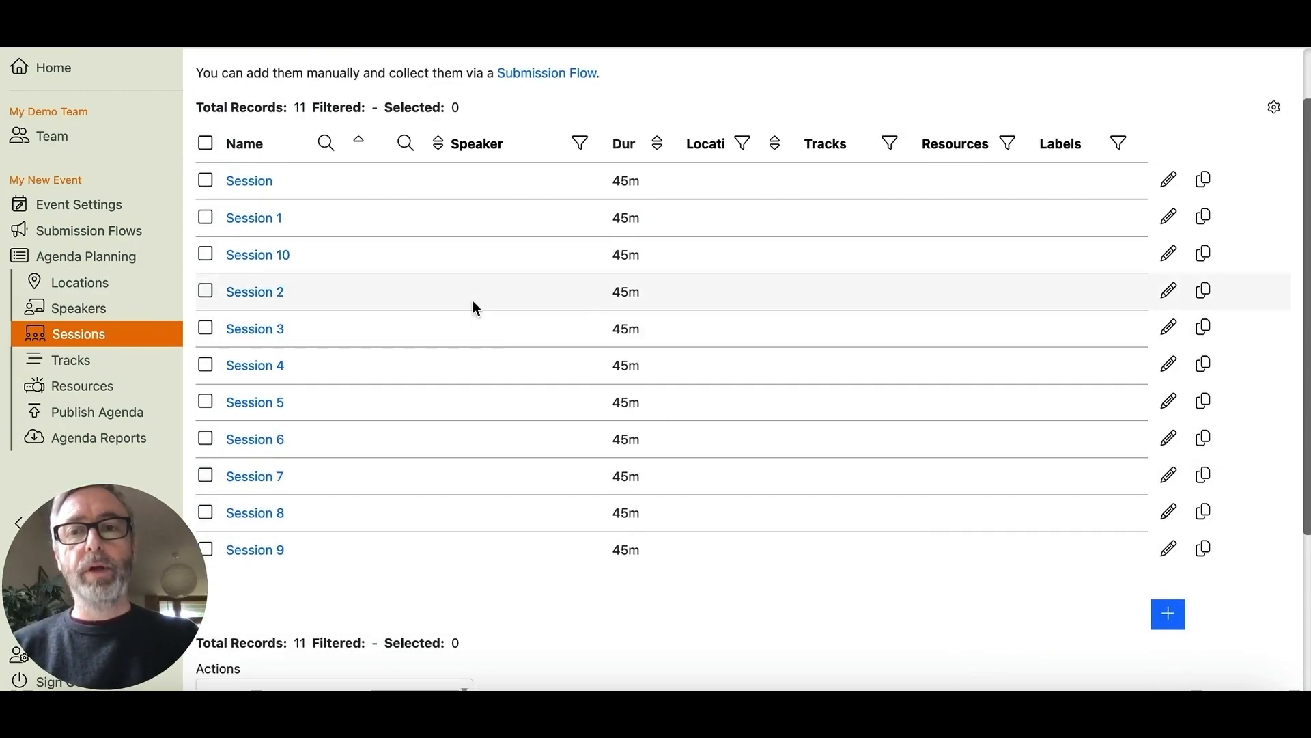
{"action": "scroll", "coordinate": [624, 447], "scroll_direction": "down", "scroll_amount": 1}
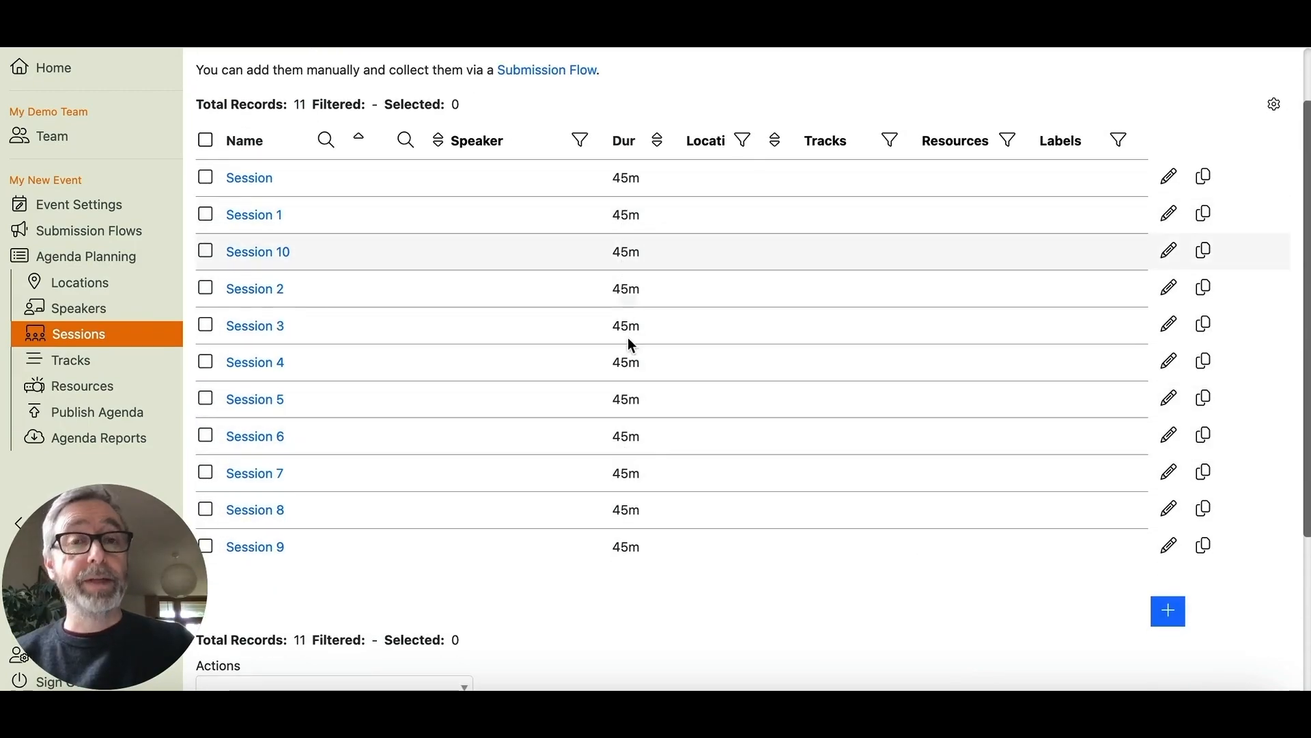
{"action": "scroll", "coordinate": [715, 338], "scroll_direction": "up", "scroll_amount": 2}
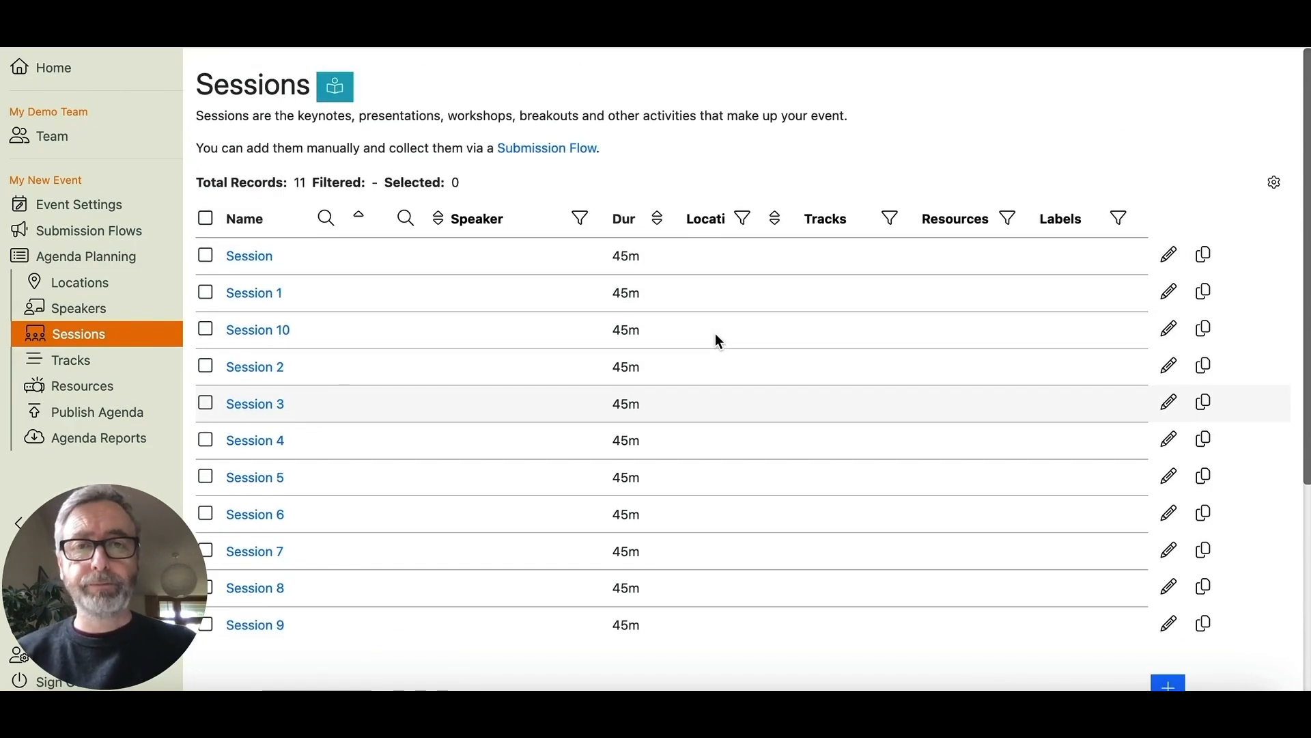
- On Day 1, schedule Session in Breakout 1 at 9:30 AM and Session 1 in Breakout 2 at 10:00 AM
{"action": "left_click", "coordinate": [108, 263]}
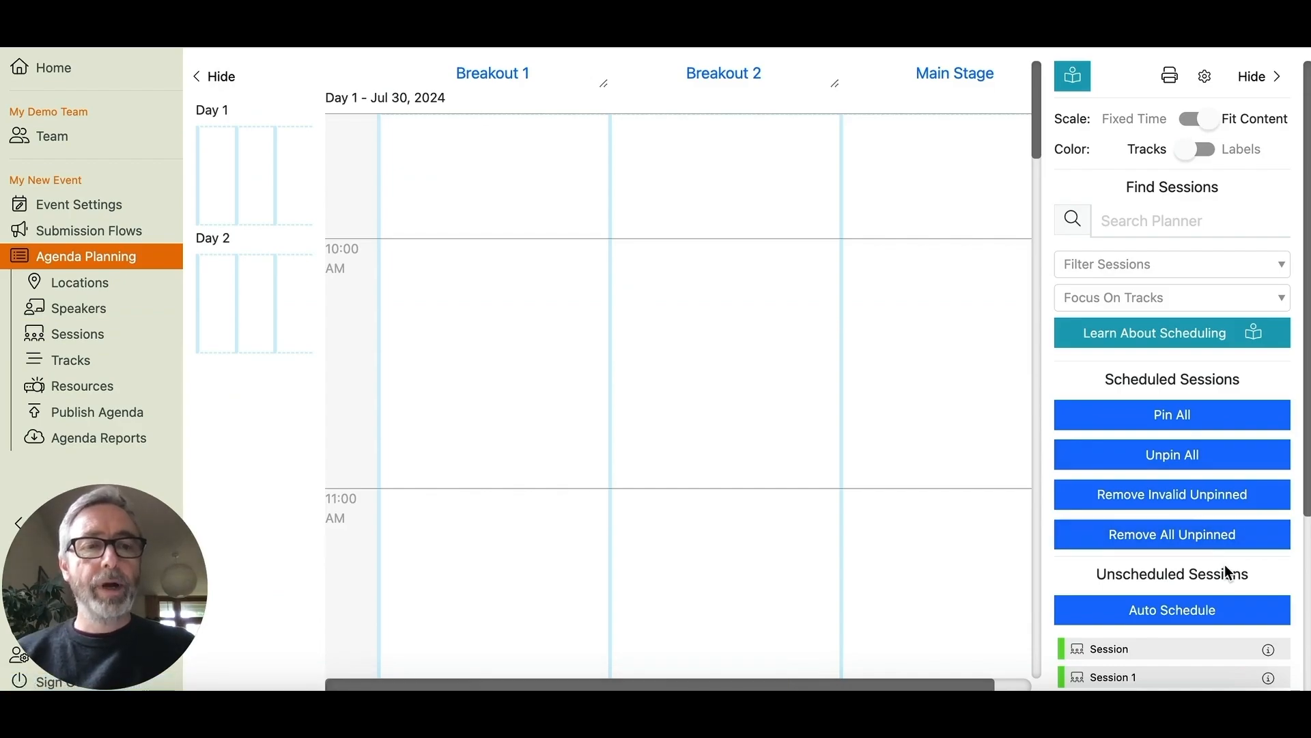
{"action": "scroll", "coordinate": [1226, 567], "scroll_direction": "down", "scroll_amount": 5}
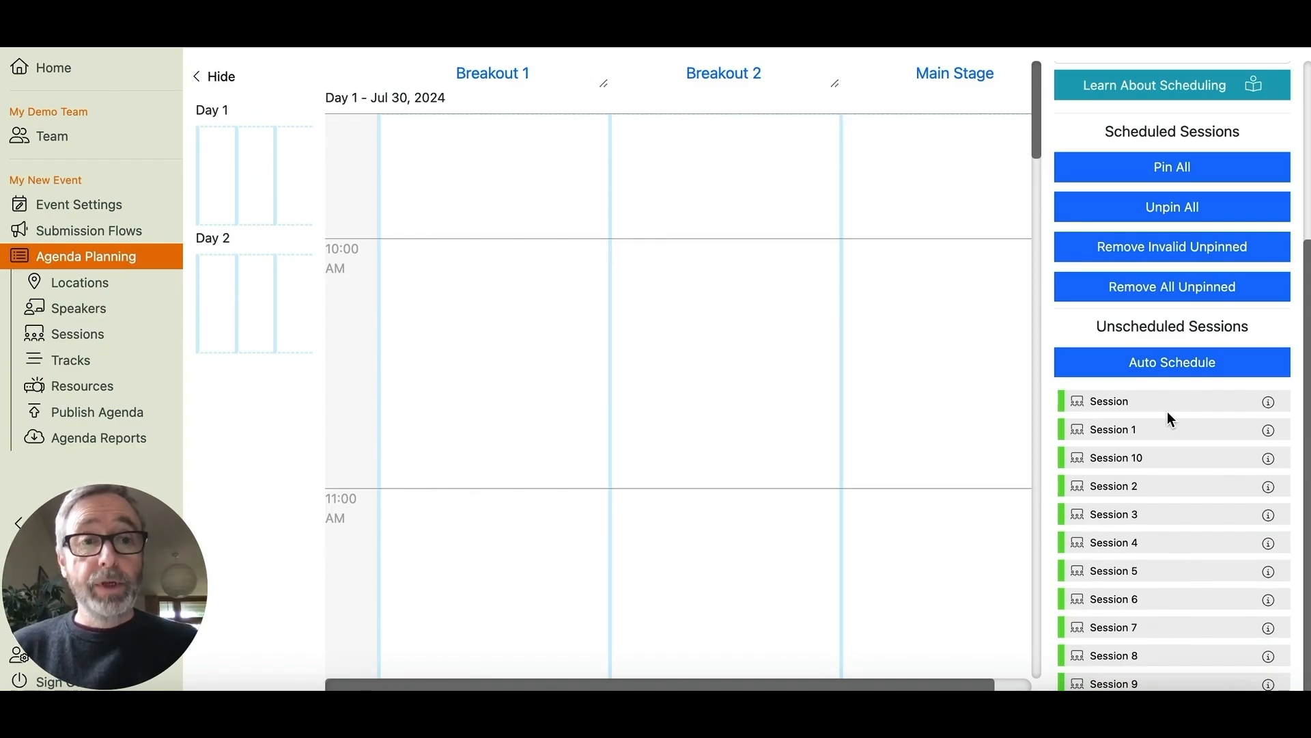
{"action": "left_click_drag", "start_coordinate": [1168, 408], "coordinate": [485, 129]}
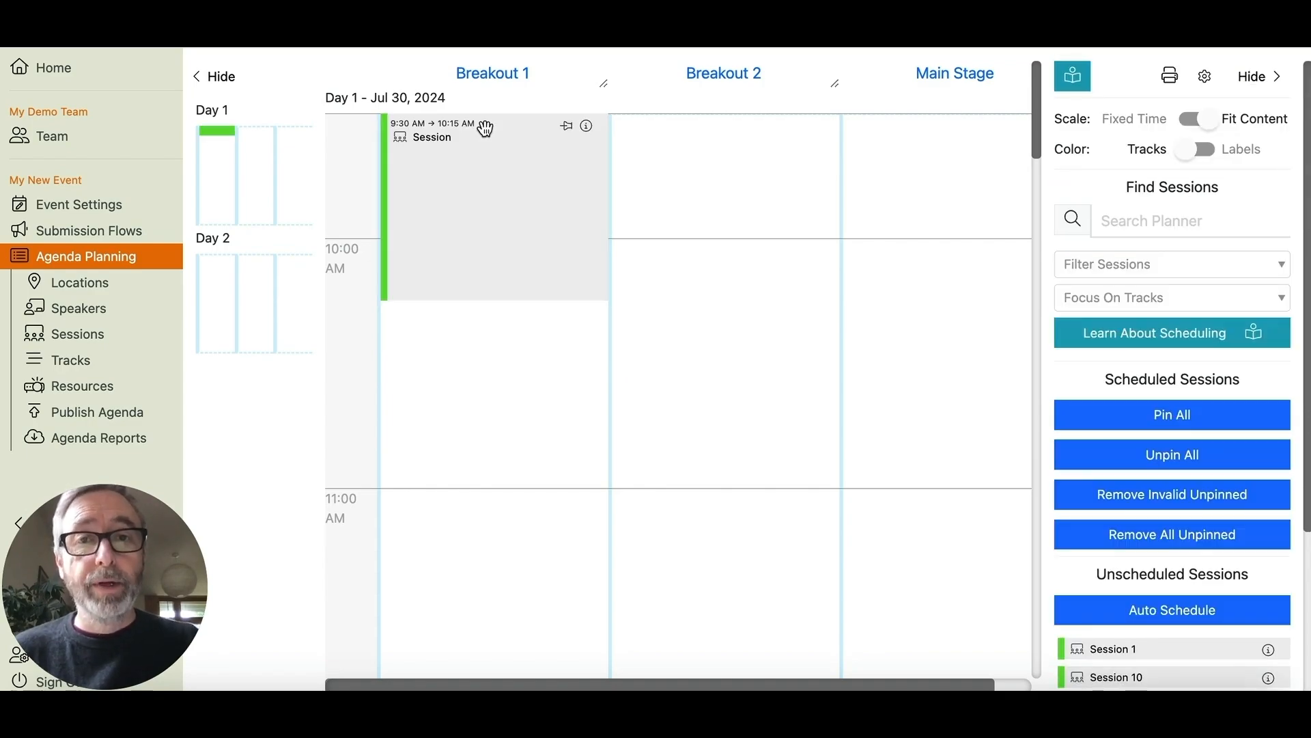
{"action": "left_click_drag", "start_coordinate": [1161, 655], "coordinate": [731, 257]}
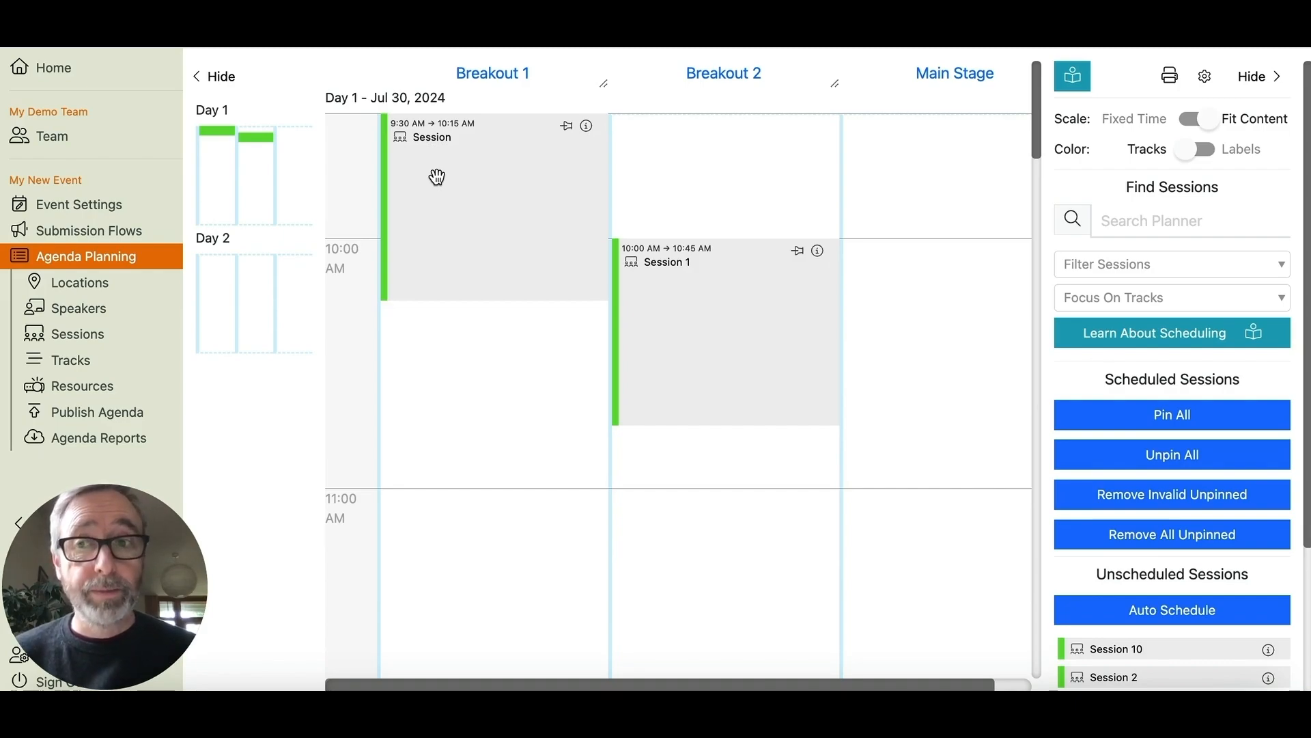
- Add a new speaker, entering their first and last name, and save the row
{"action": "left_click", "coordinate": [68, 296]}
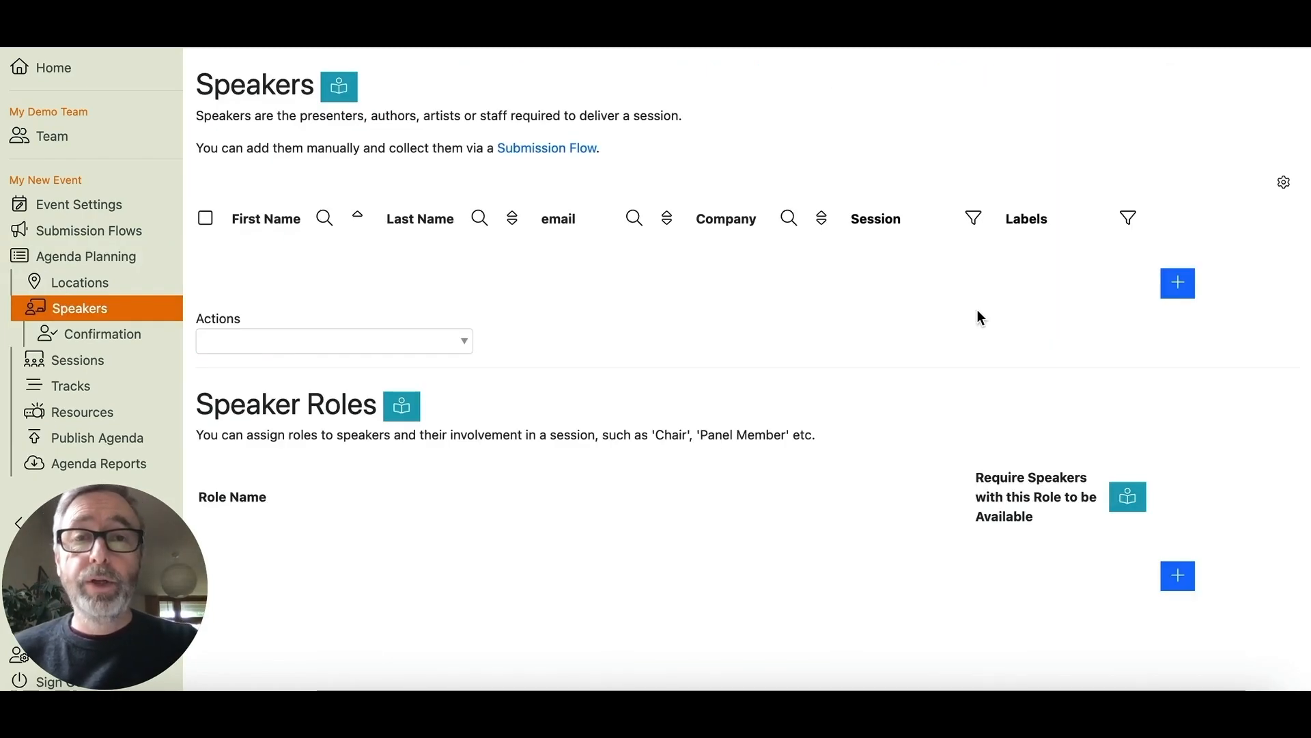
{"action": "left_click", "coordinate": [1186, 290]}
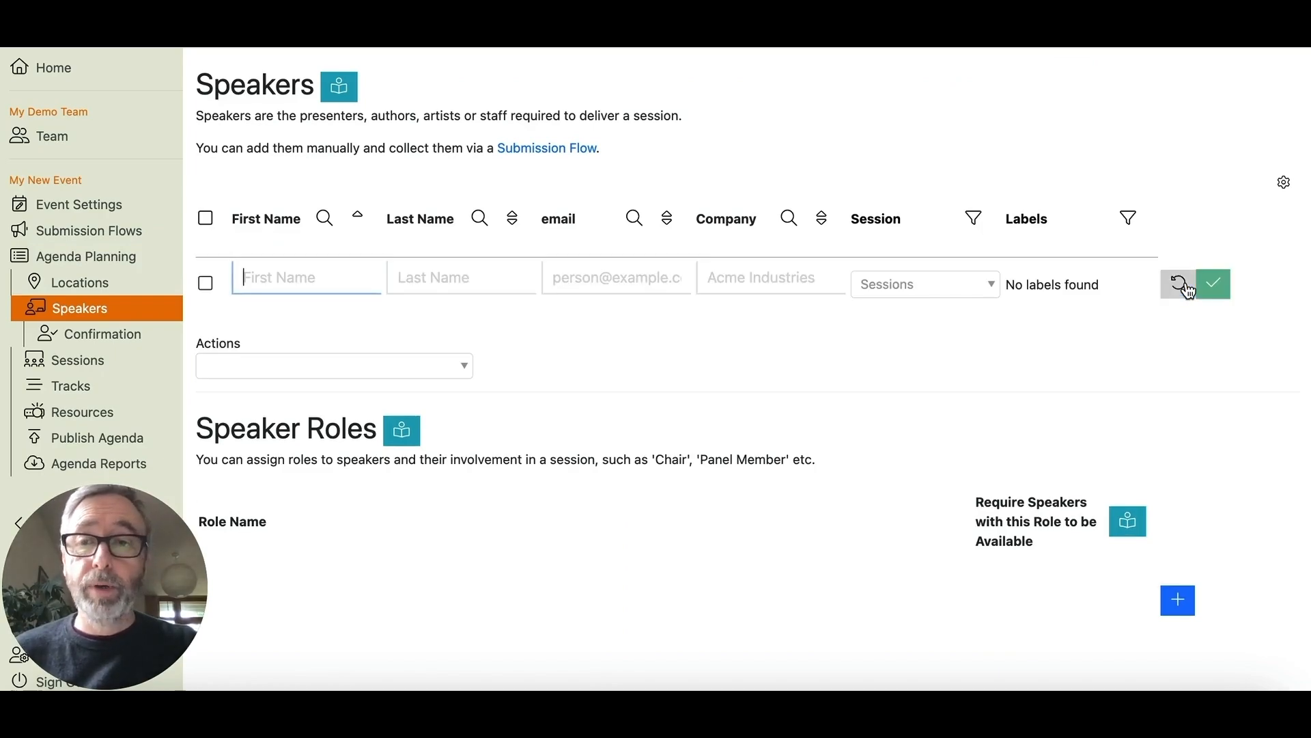
{"action": "type", "text": "Joe"}
{"action": "key", "text": "Tab"}
{"action": "type", "text": "Four"}
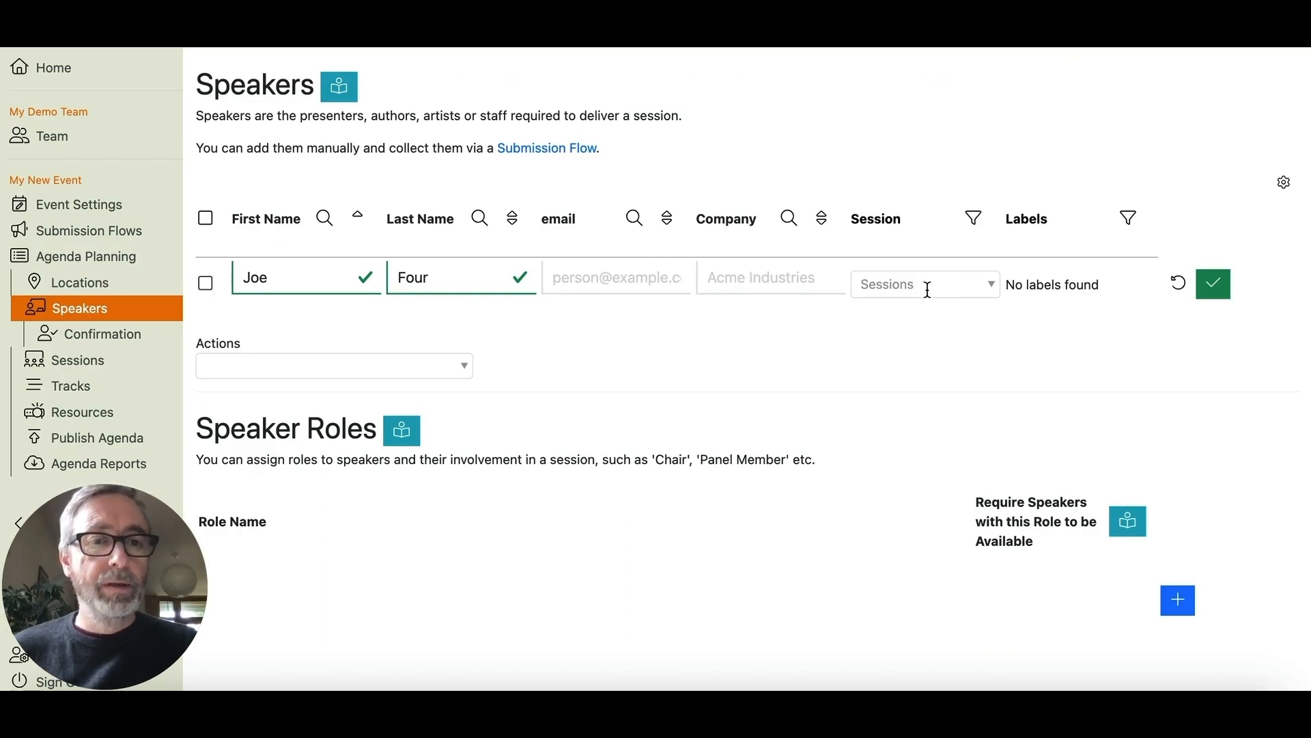
{"action": "left_click", "coordinate": [1214, 283]}
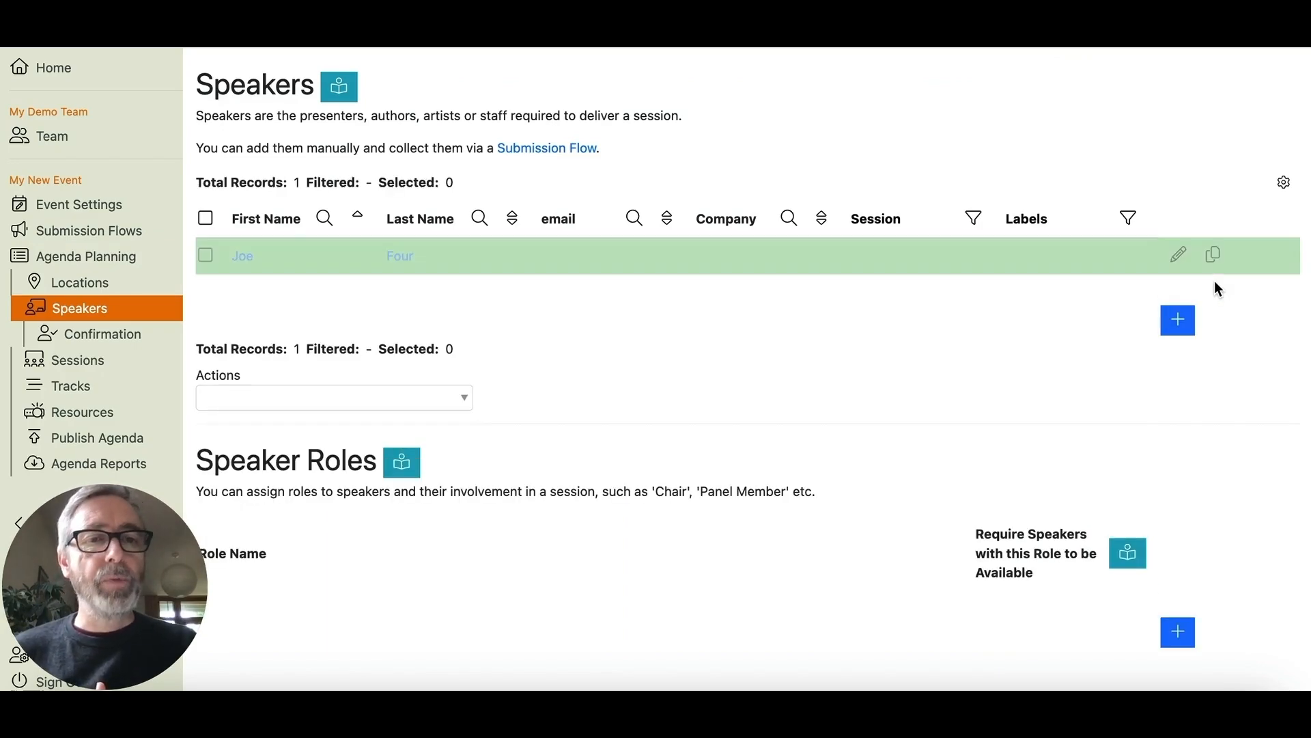
- Review the new speaker's record, keep Speaker Profile Picture as the upload type, and return to Speakers
{"action": "left_click", "coordinate": [247, 258]}
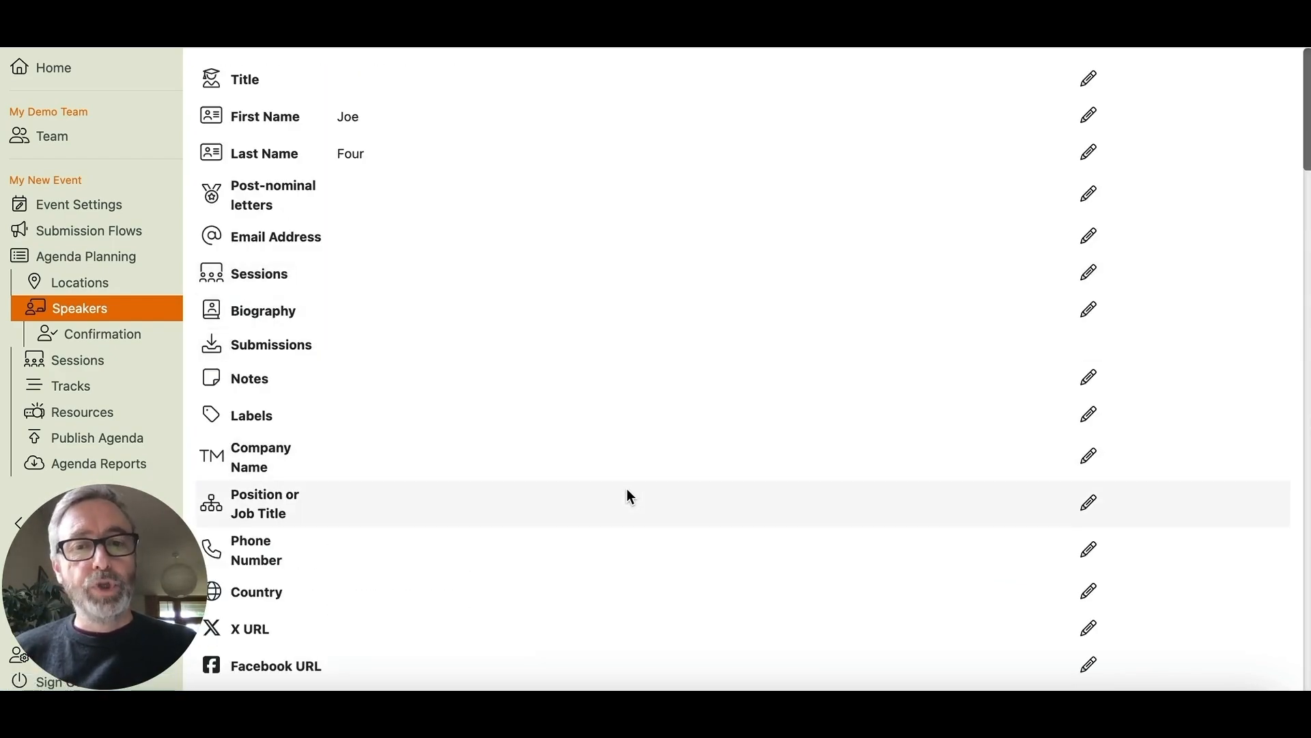
{"action": "scroll", "coordinate": [789, 472], "scroll_direction": "down", "scroll_amount": 3}
{"action": "scroll", "coordinate": [789, 471], "scroll_direction": "down", "scroll_amount": 10}
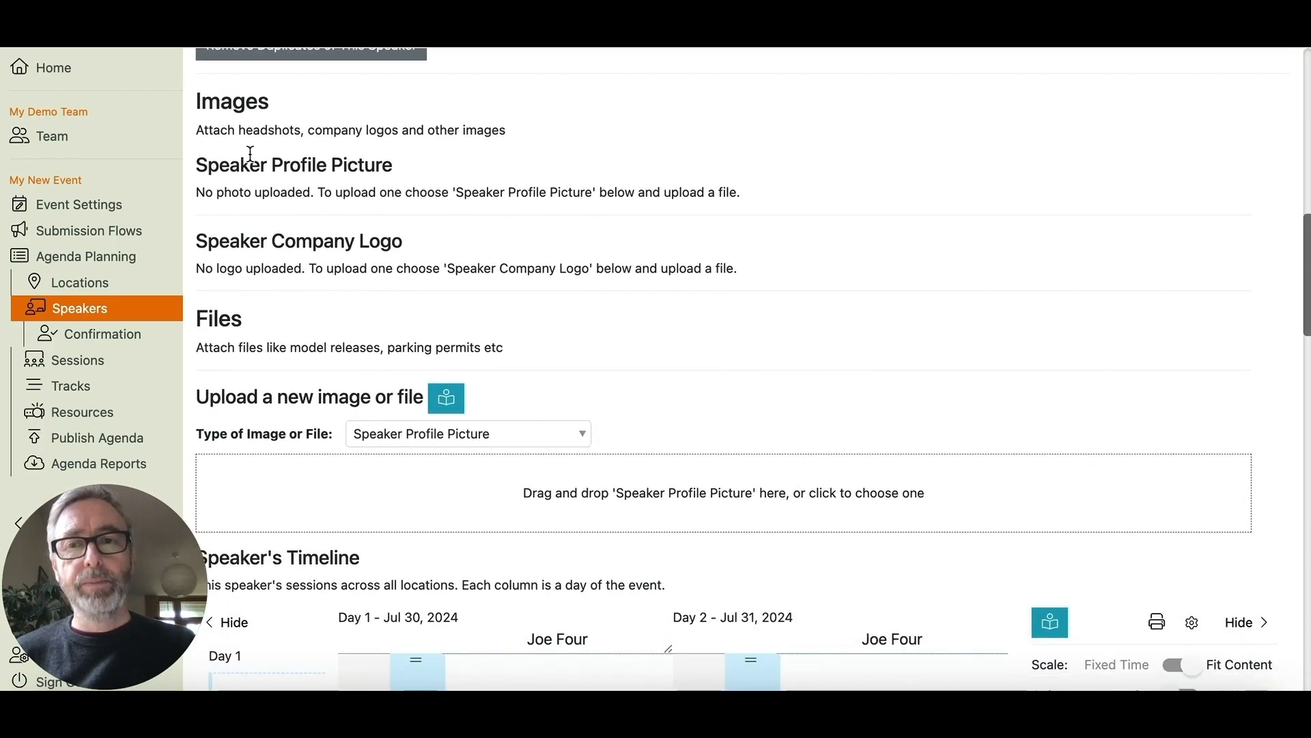
{"action": "left_click", "coordinate": [545, 435]}
{"action": "left_click", "coordinate": [442, 550]}
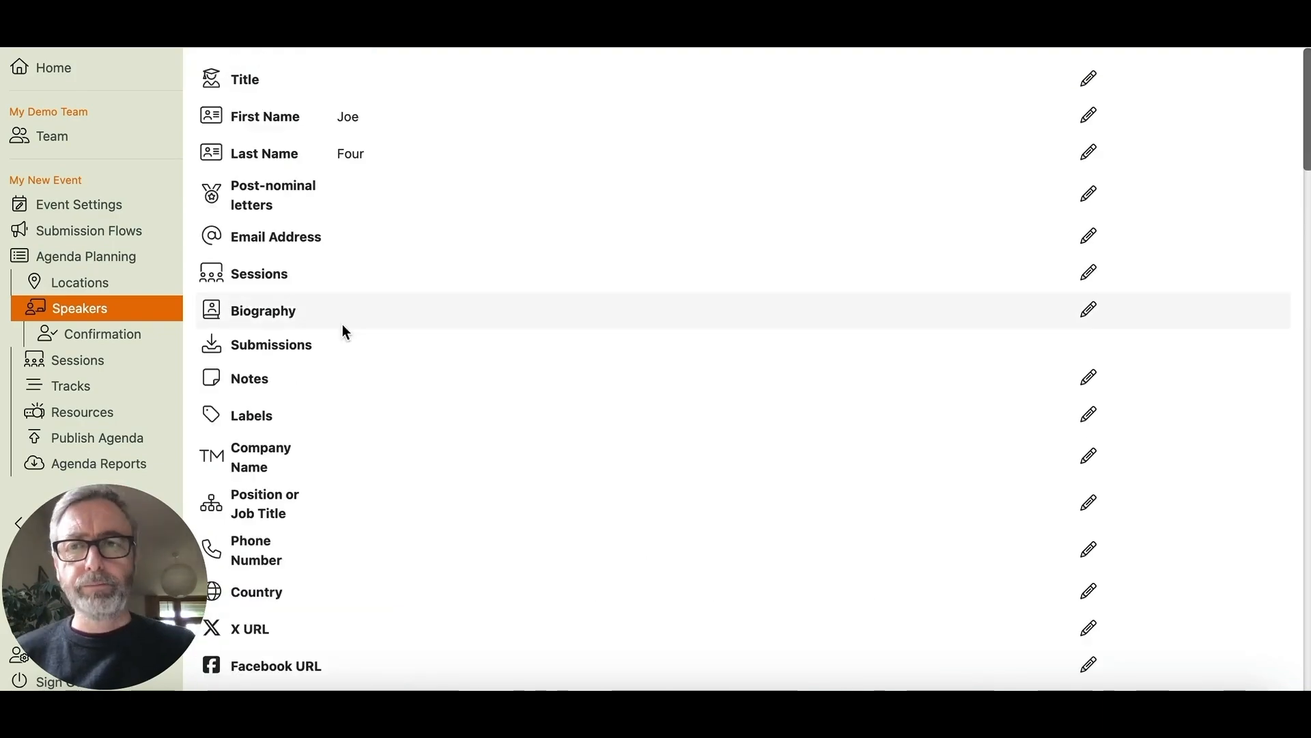
{"action": "left_click", "coordinate": [96, 314]}
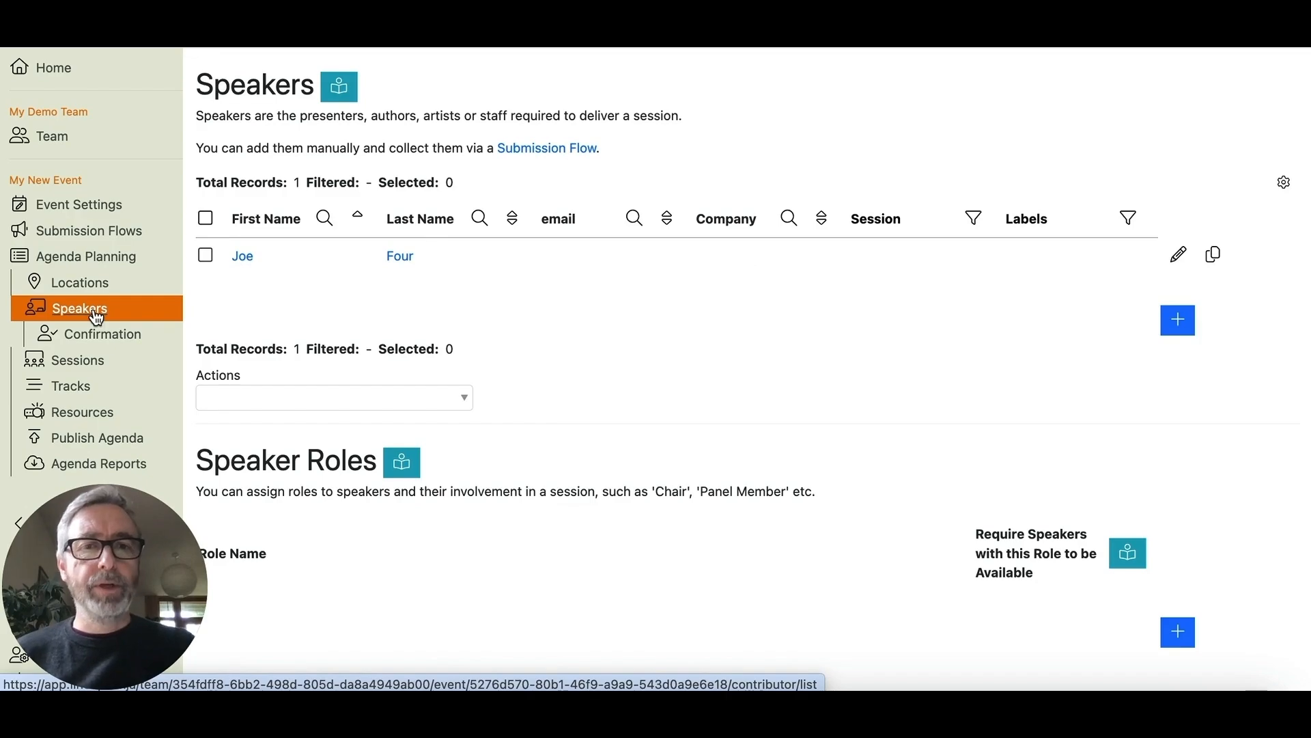
- Edit the speaker row to assign Session and Session 1, then note the Speaker not available warning
{"action": "left_click", "coordinate": [1179, 255]}
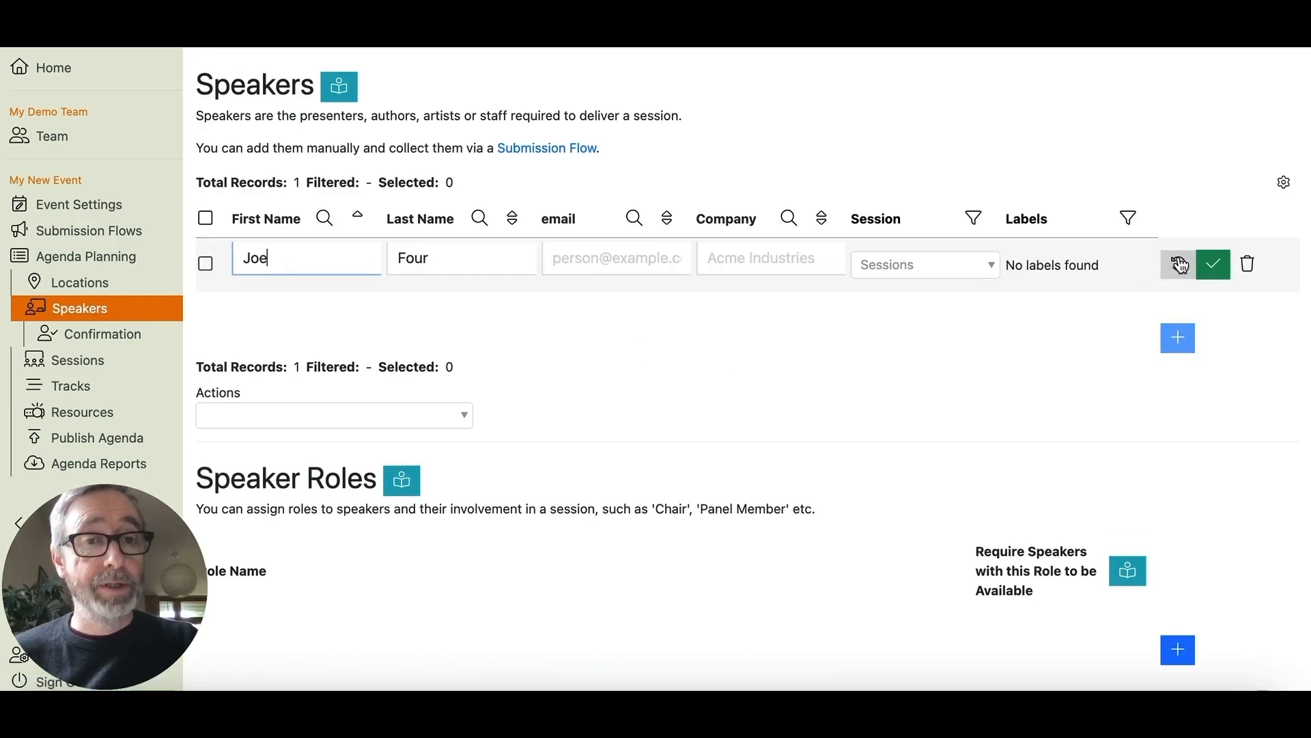
{"action": "left_click", "coordinate": [931, 263]}
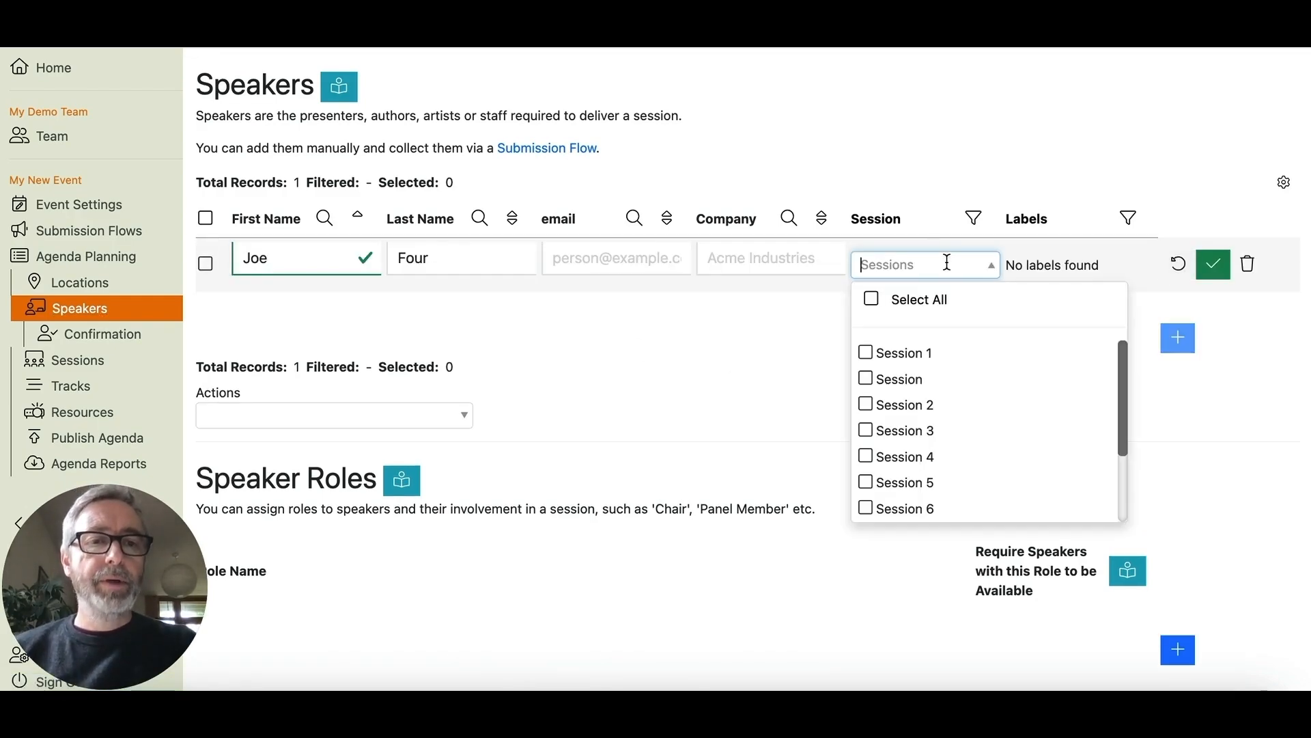
{"action": "left_click", "coordinate": [869, 380]}
{"action": "left_click", "coordinate": [869, 374]}
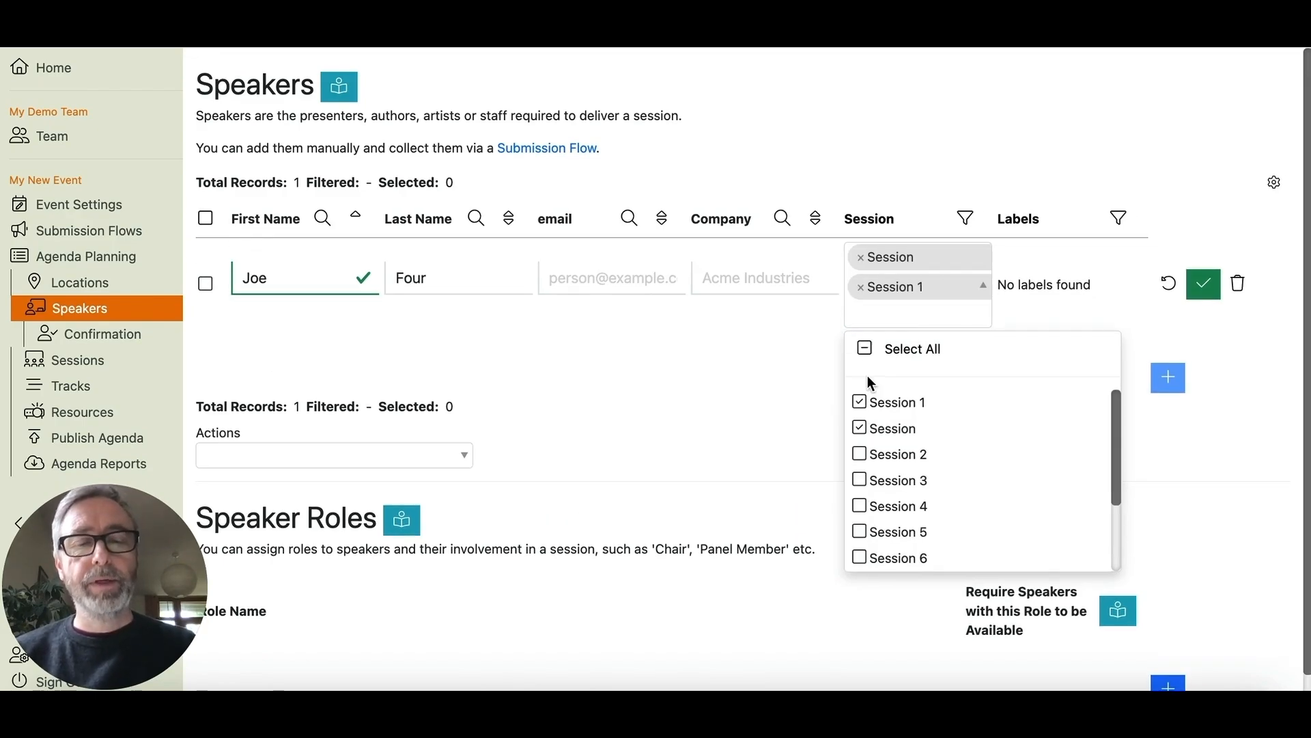
{"action": "left_click", "coordinate": [1203, 284]}
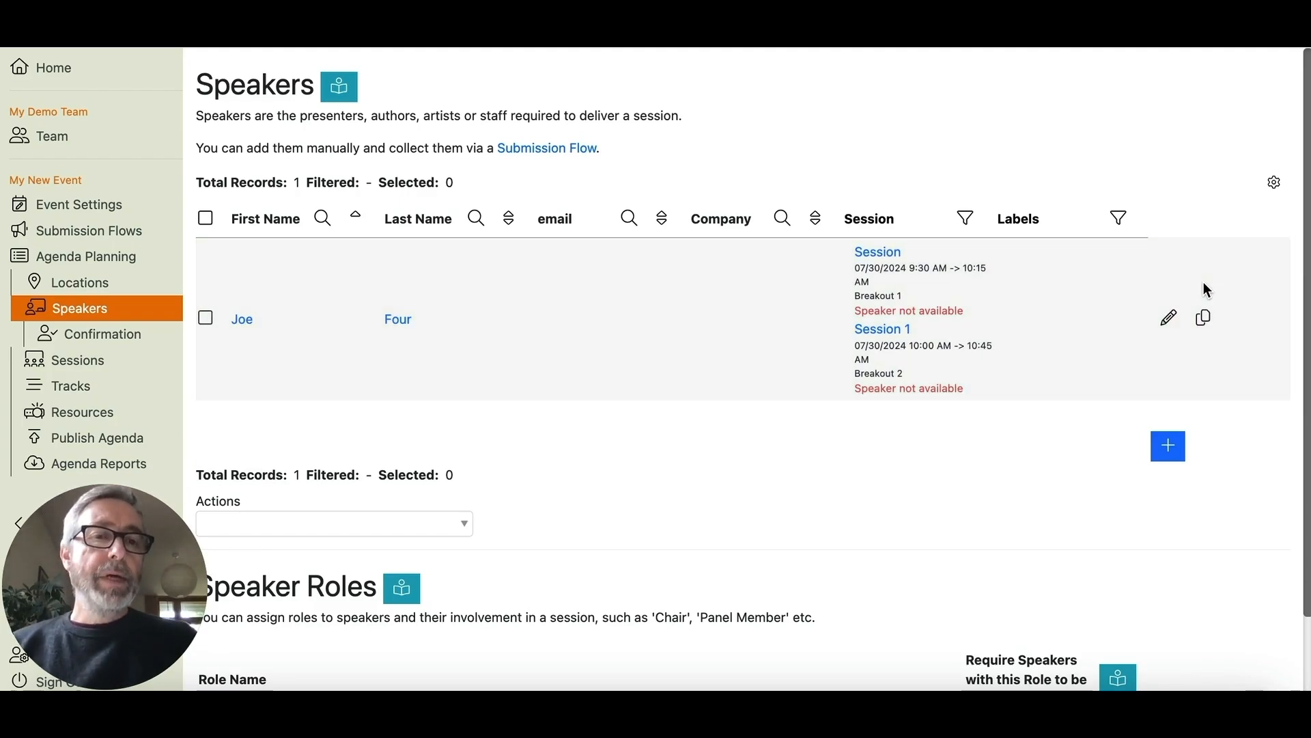
{"action": "left_click_drag", "start_coordinate": [856, 312], "coordinate": [971, 313]}
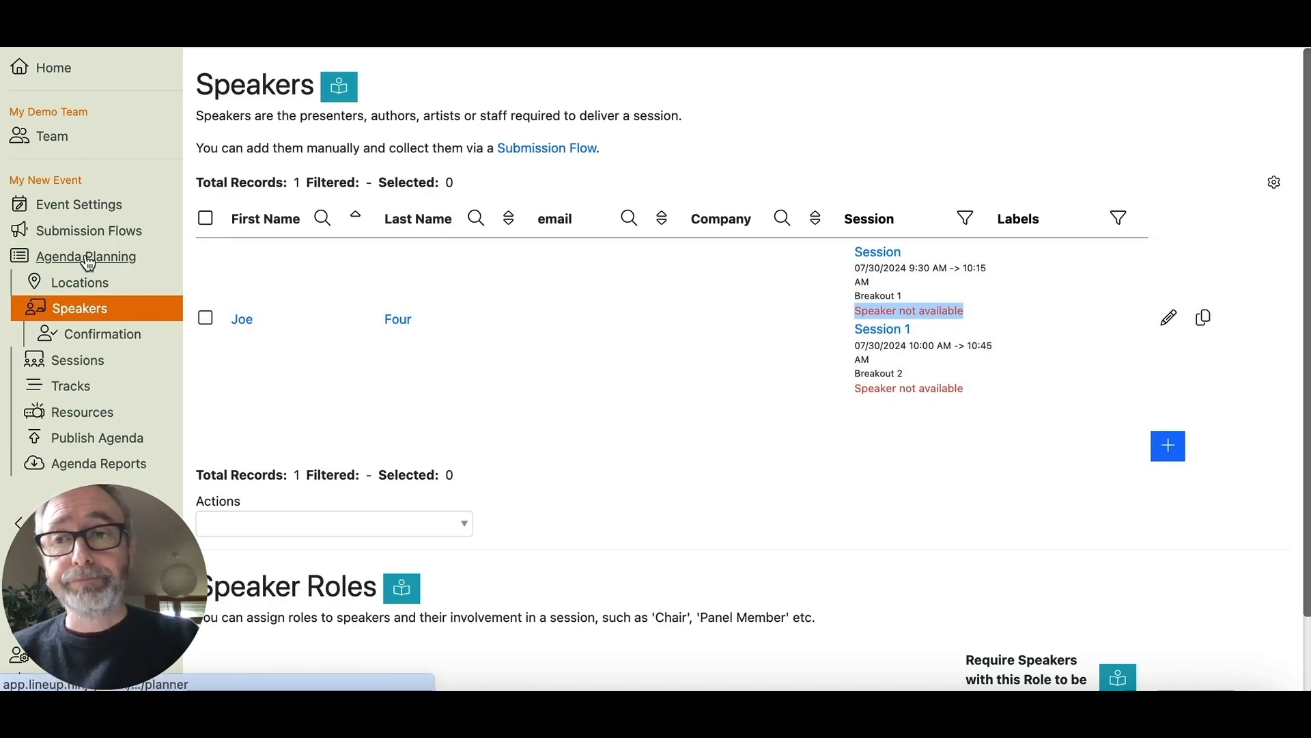
- In the agenda planner, move Session 1 down Breakout 2 to the 10:30–11:15 AM slot
{"action": "left_click", "coordinate": [87, 263]}
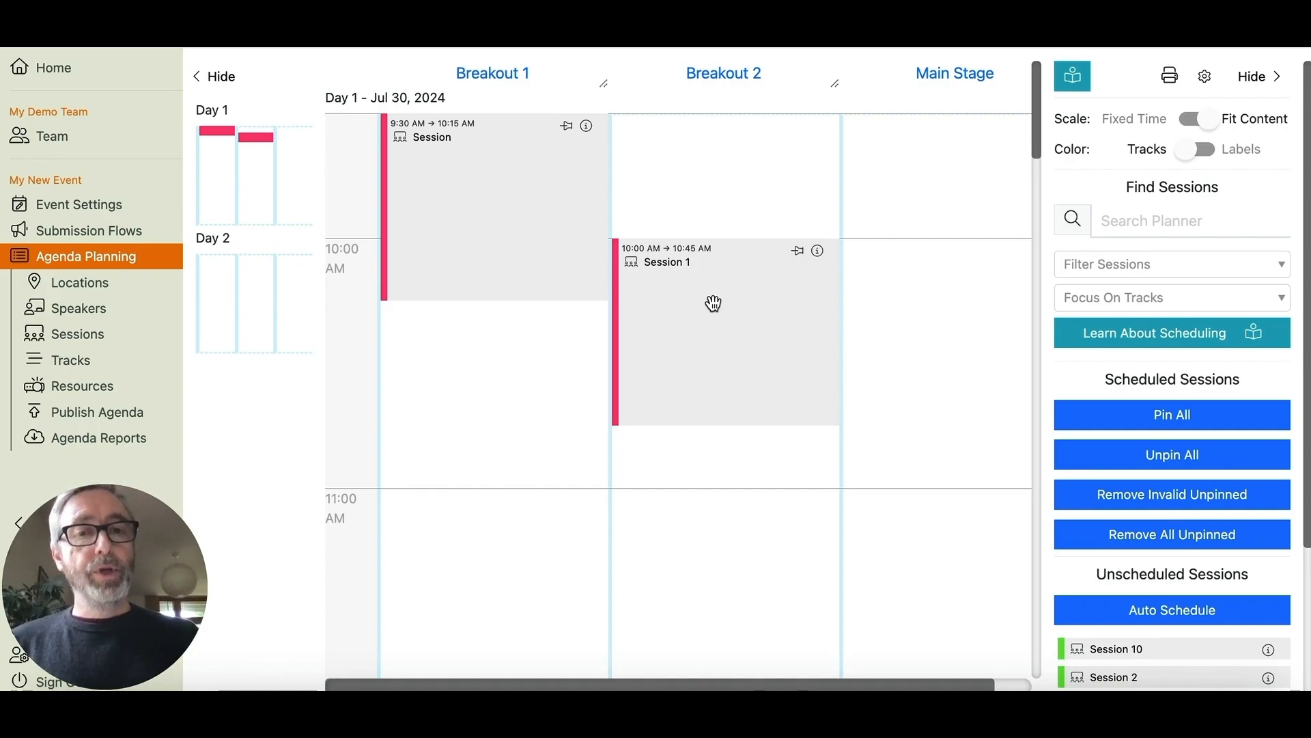
{"action": "left_click_drag", "start_coordinate": [713, 303], "coordinate": [717, 131]}
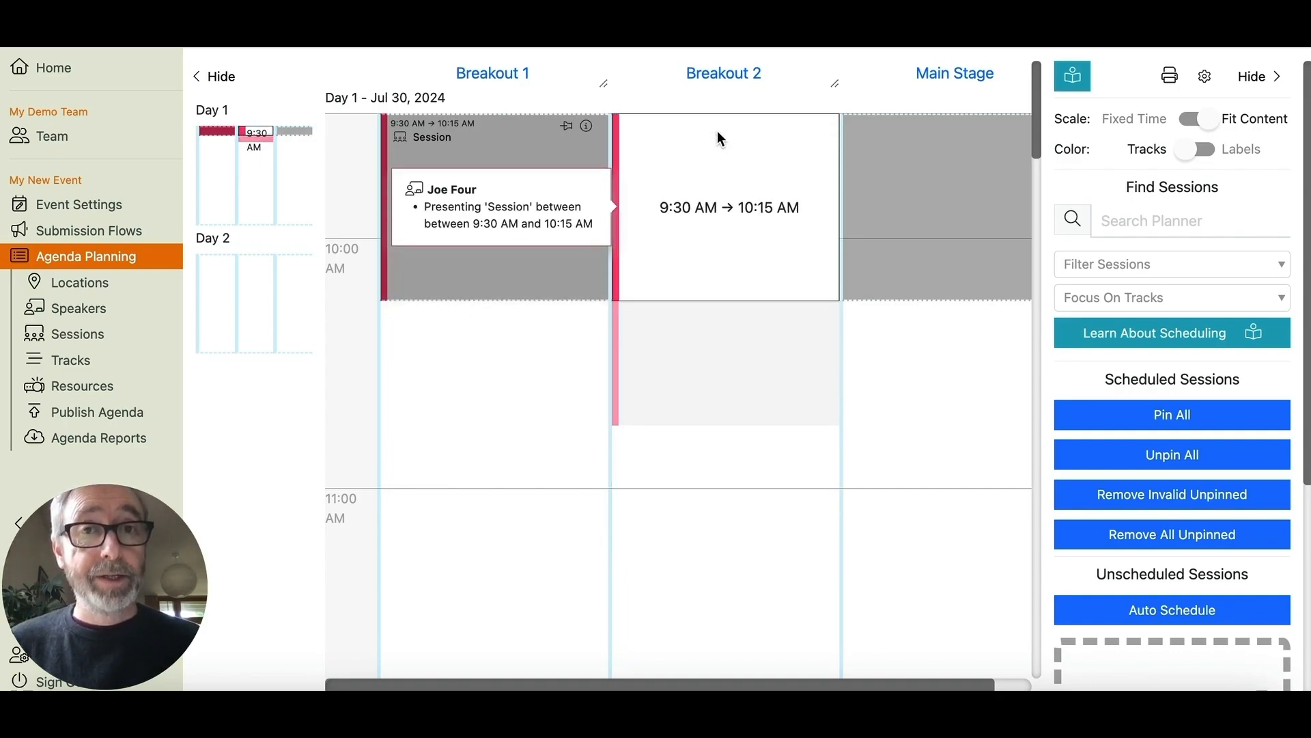
{"action": "left_click_drag", "start_coordinate": [718, 130], "coordinate": [740, 372]}
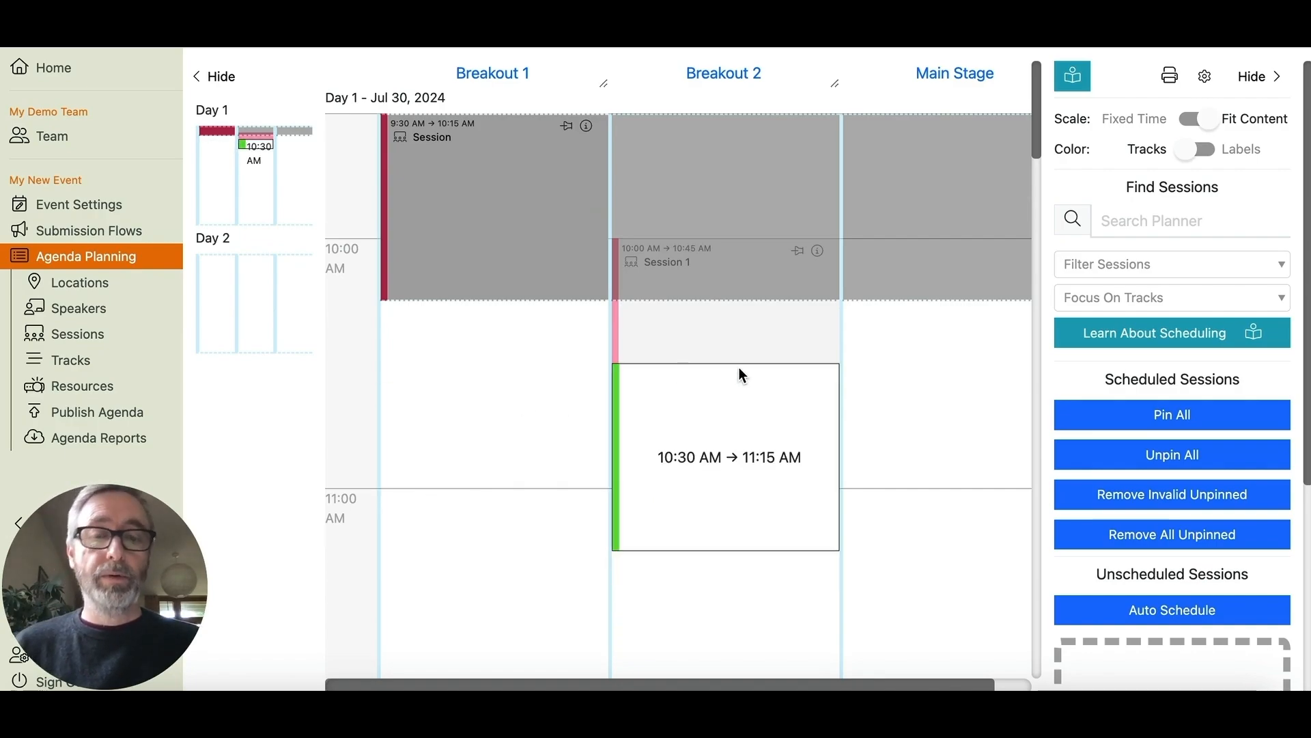
{"action": "left_click_drag", "start_coordinate": [739, 369], "coordinate": [739, 368]}
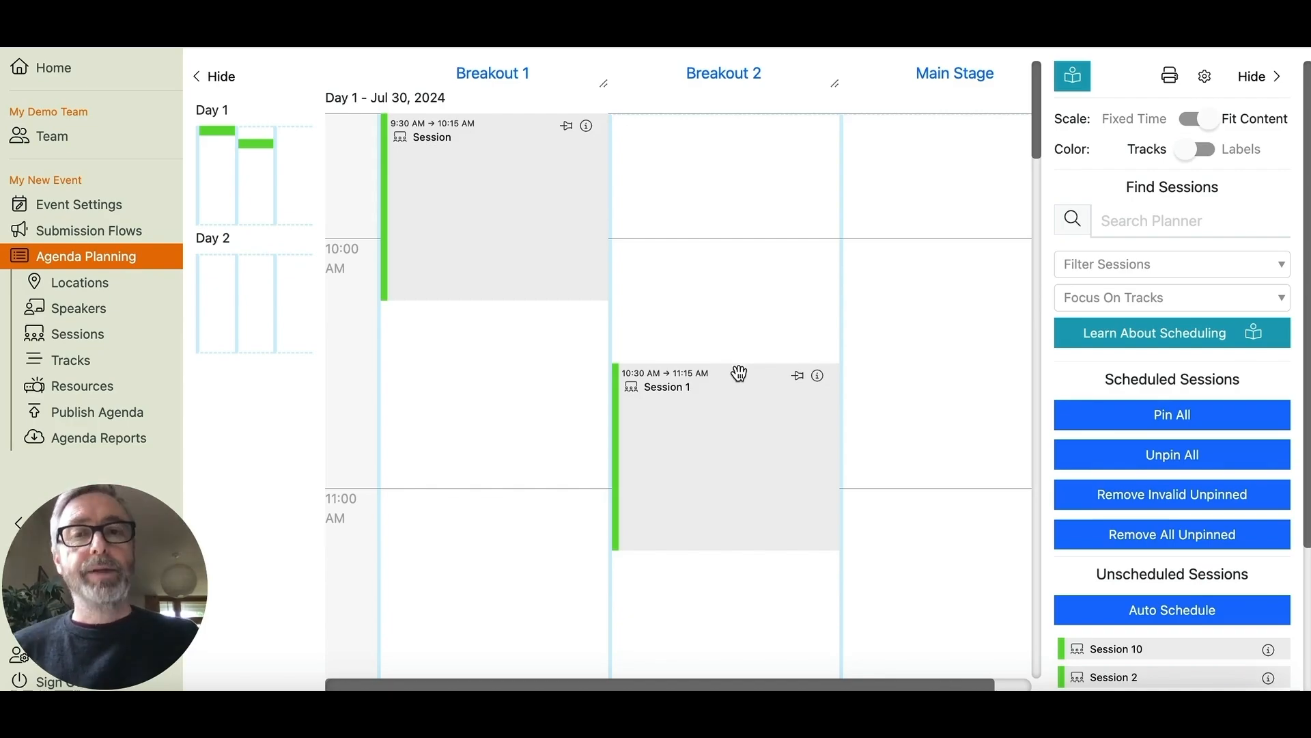
- Check the speaker's sessions for remaining warnings, then go via the agenda planner to Tracks
{"action": "left_click", "coordinate": [84, 315]}
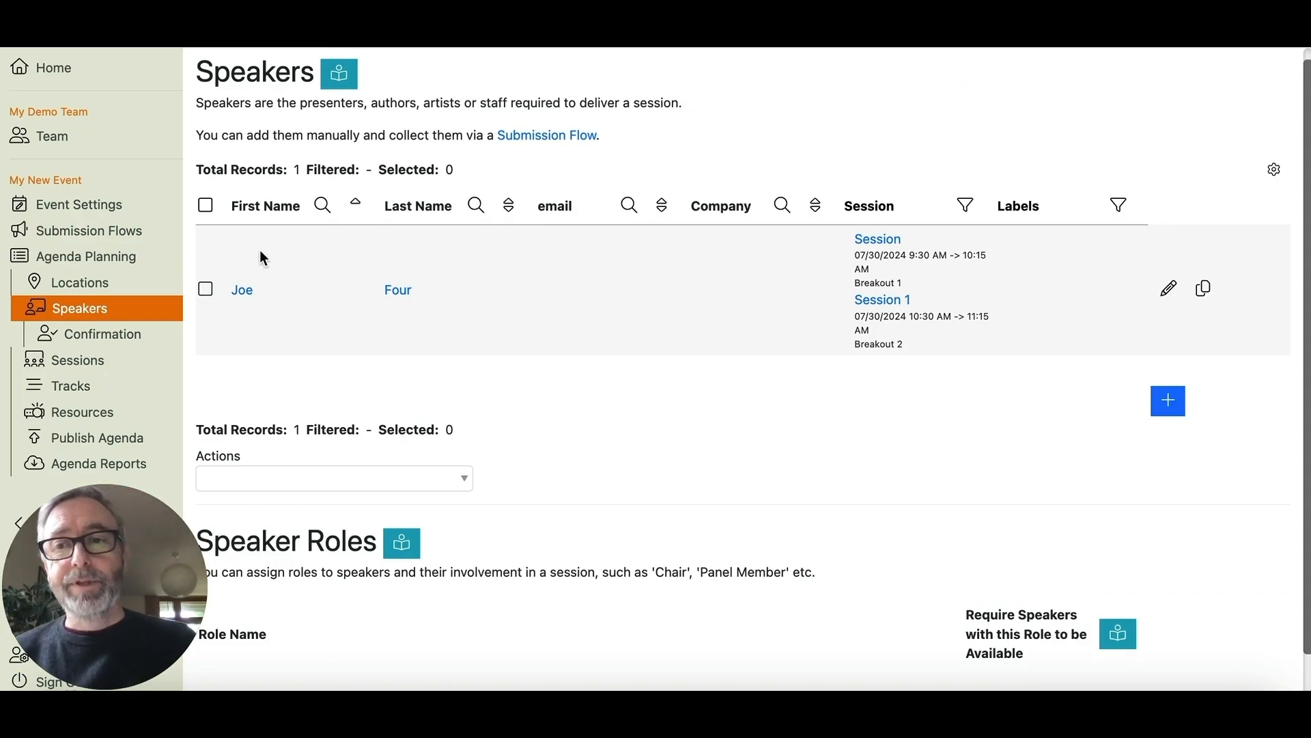
{"action": "left_click", "coordinate": [101, 258]}
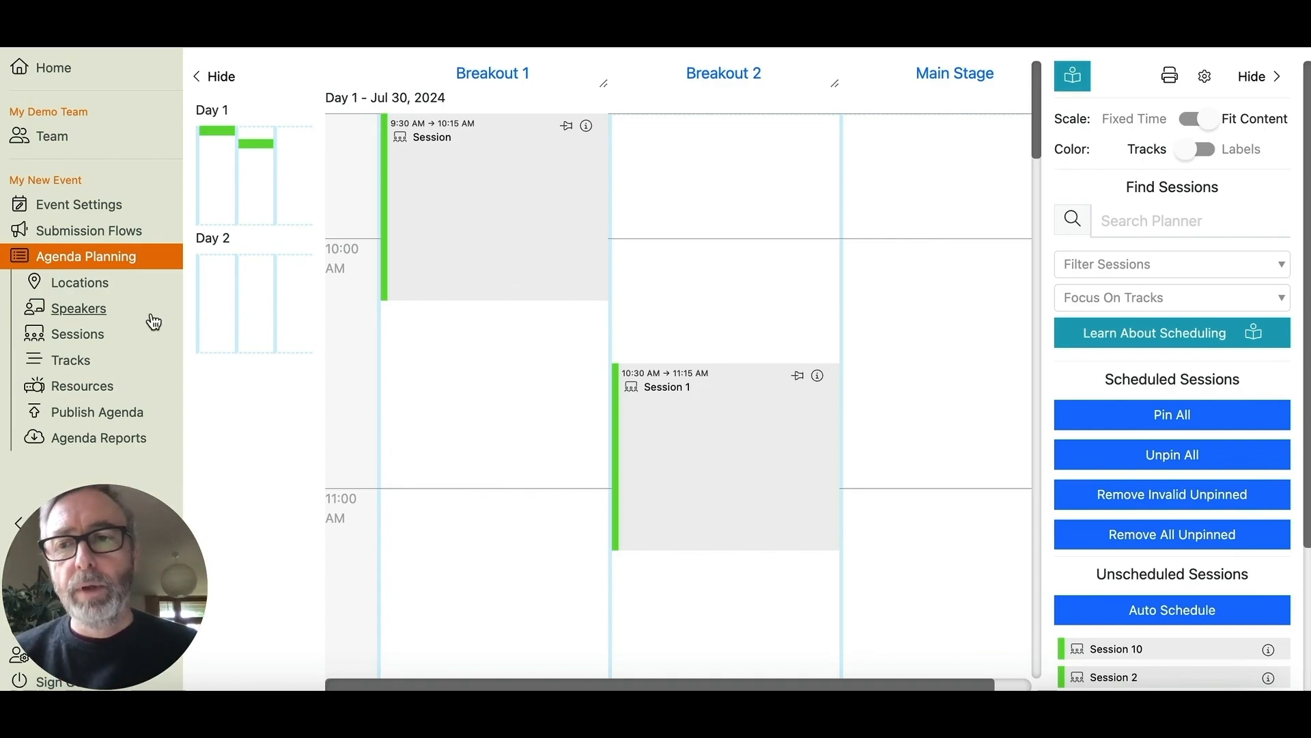
{"action": "left_click", "coordinate": [71, 361]}
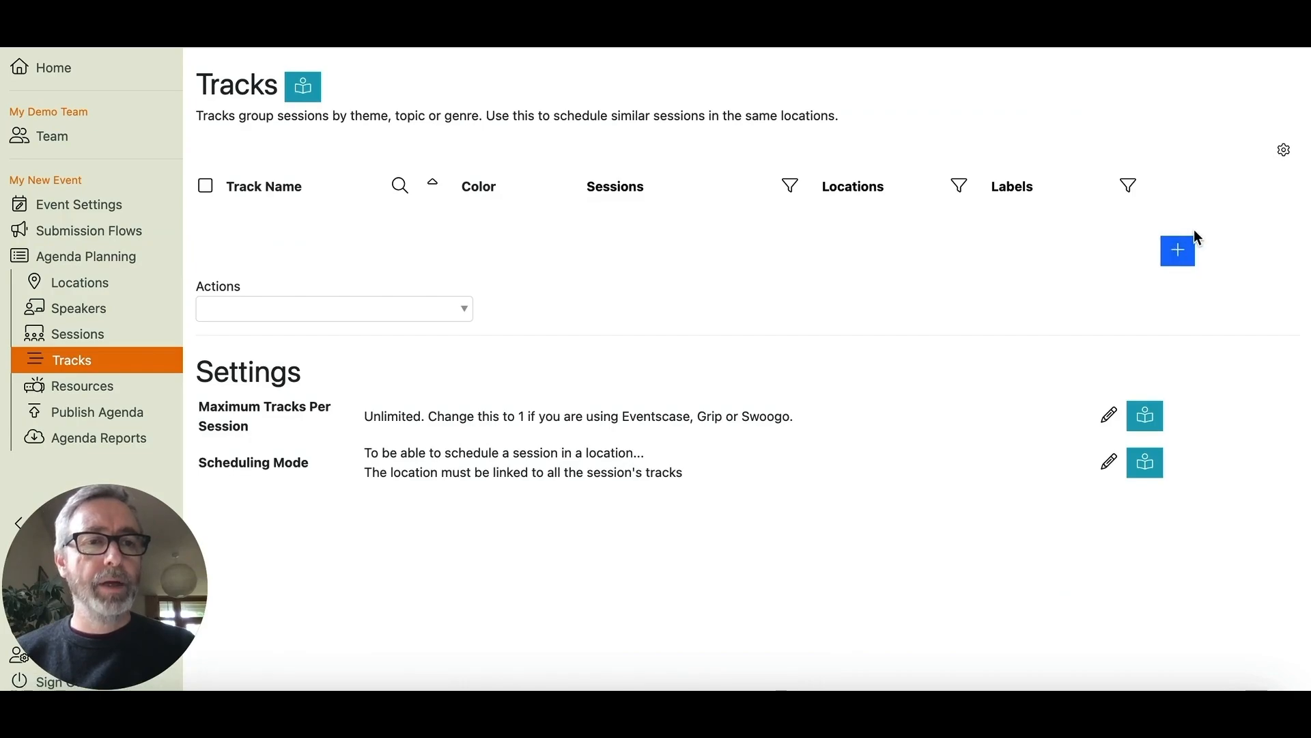
- Add the tracks 'Technology' and 'Finance', then open the Technology track's detail page
{"action": "left_click", "coordinate": [1174, 258]}
{"action": "type", "text": "Technology"}
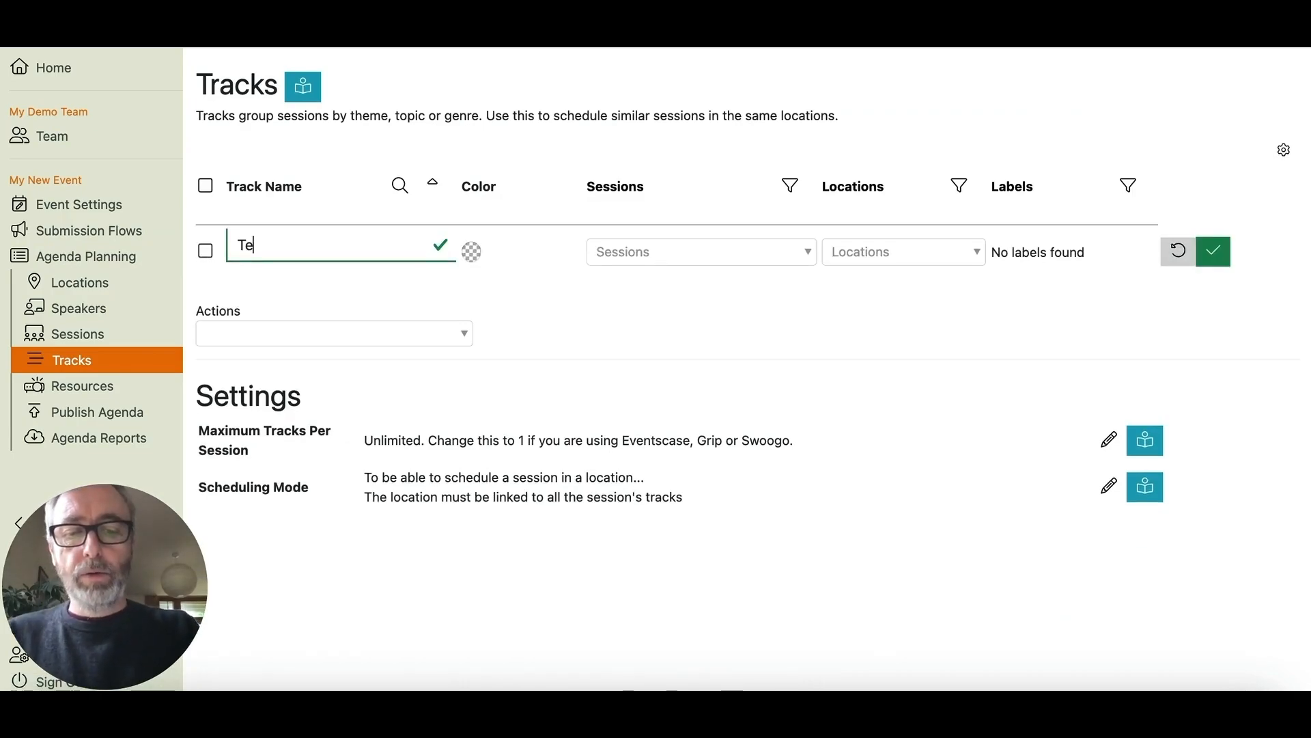
{"action": "left_click", "coordinate": [1215, 253]}
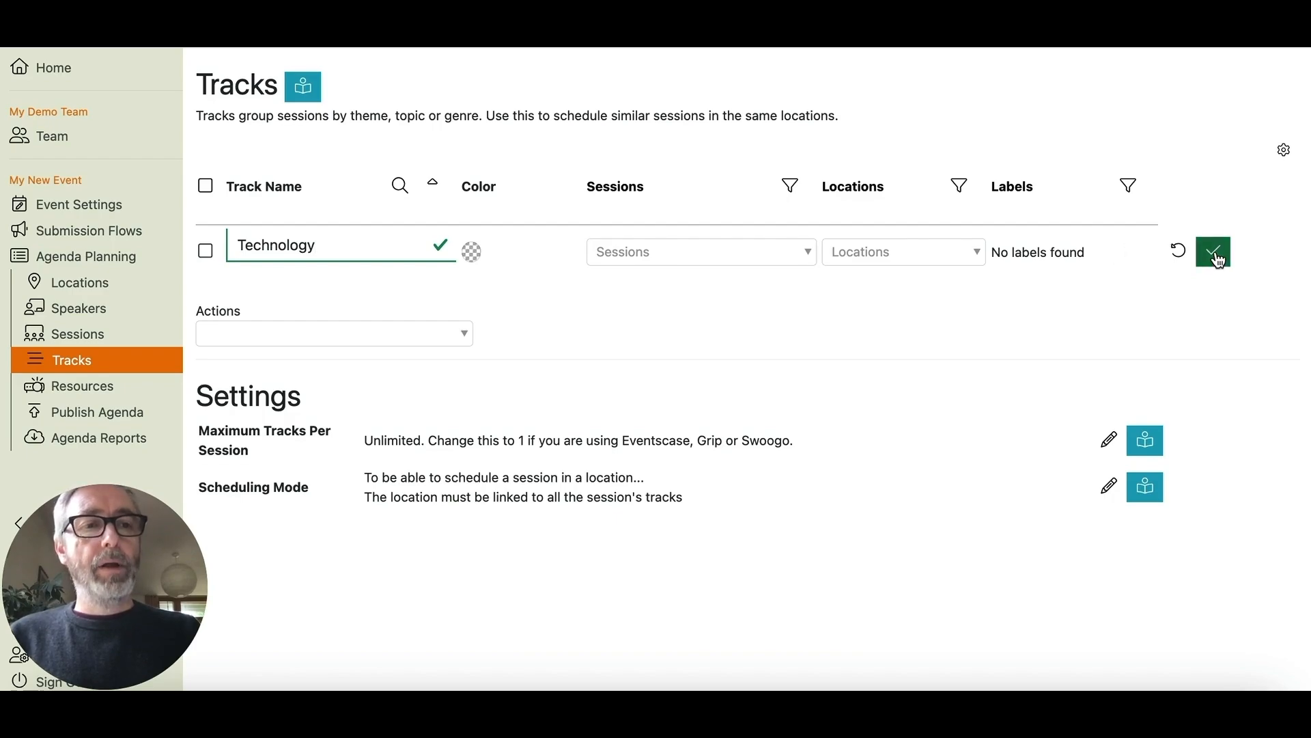
{"action": "left_click", "coordinate": [1179, 289]}
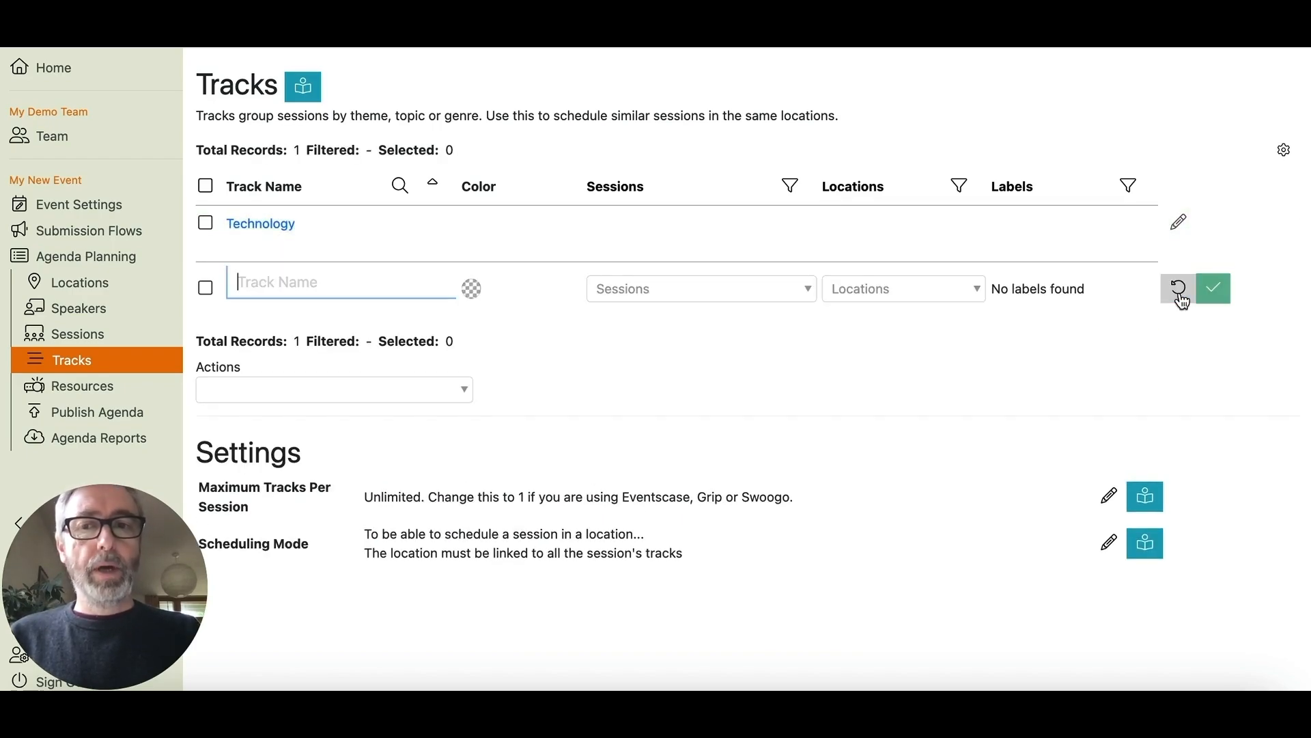
{"action": "type", "text": "Finance"}
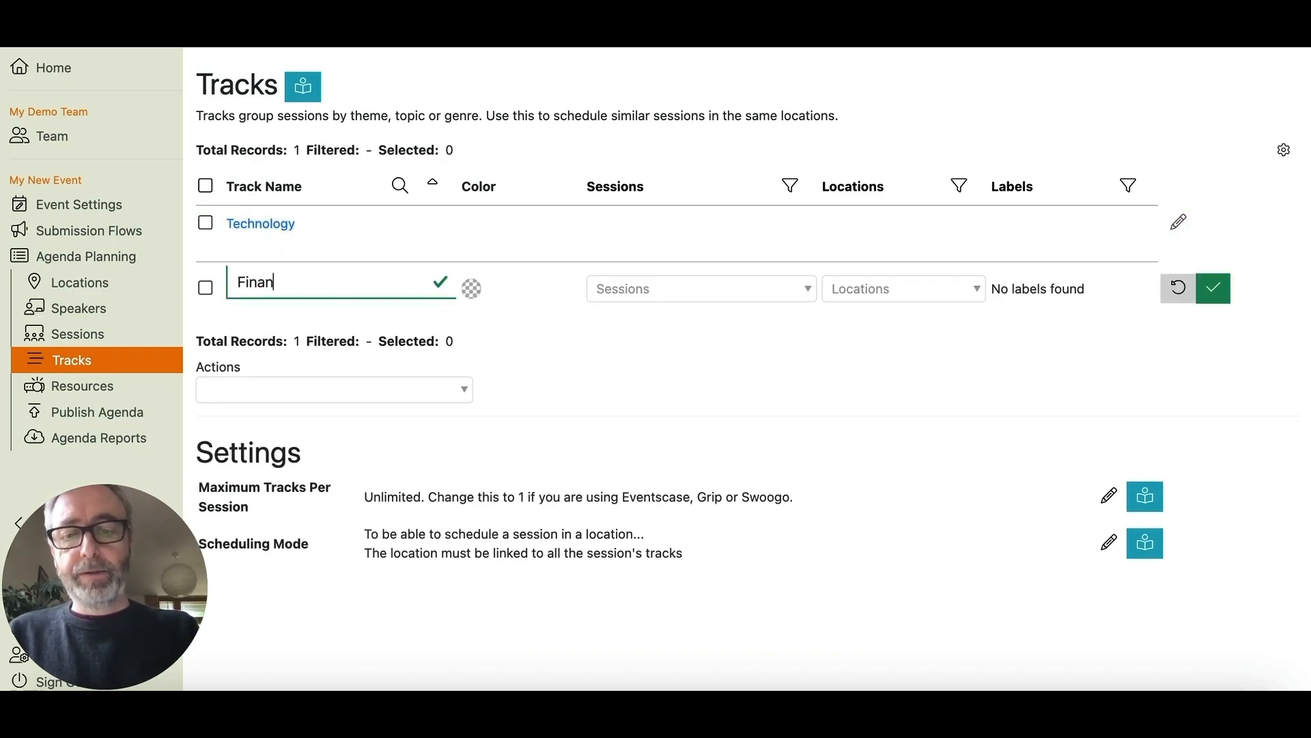
{"action": "left_click", "coordinate": [1212, 303]}
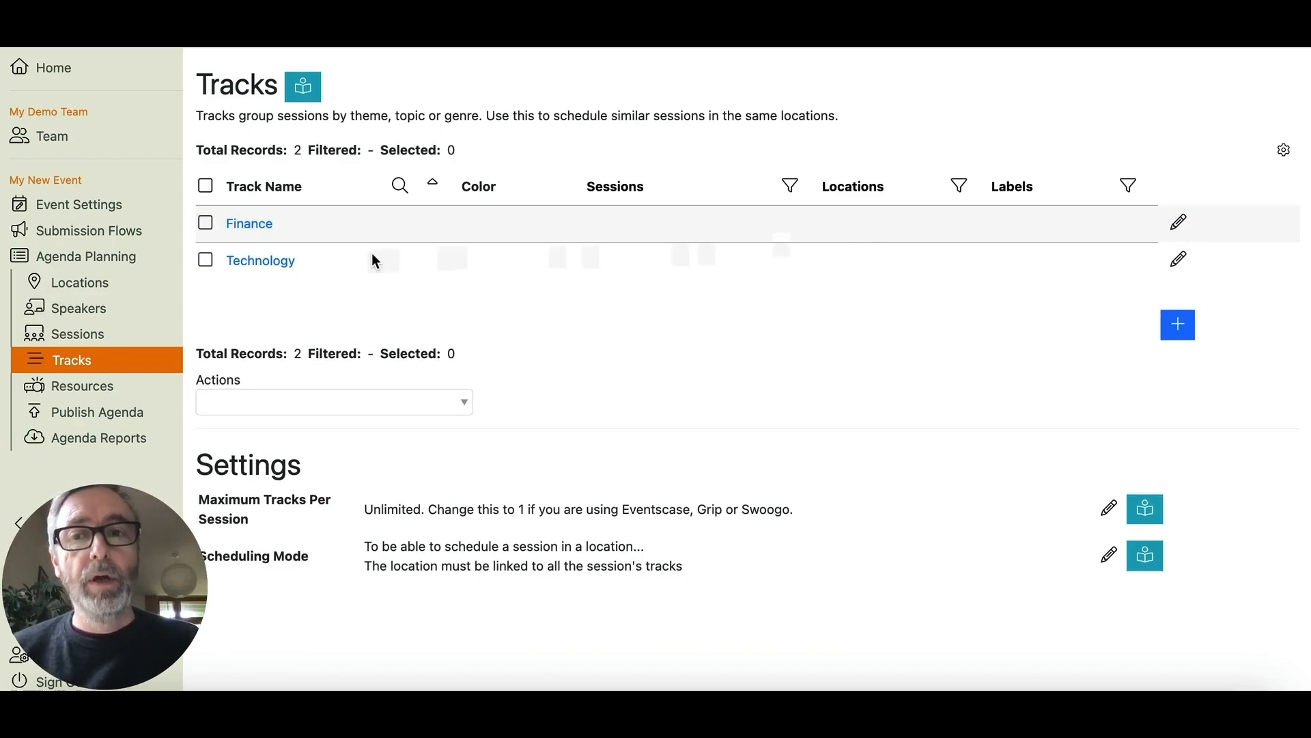
{"action": "left_click", "coordinate": [252, 260]}
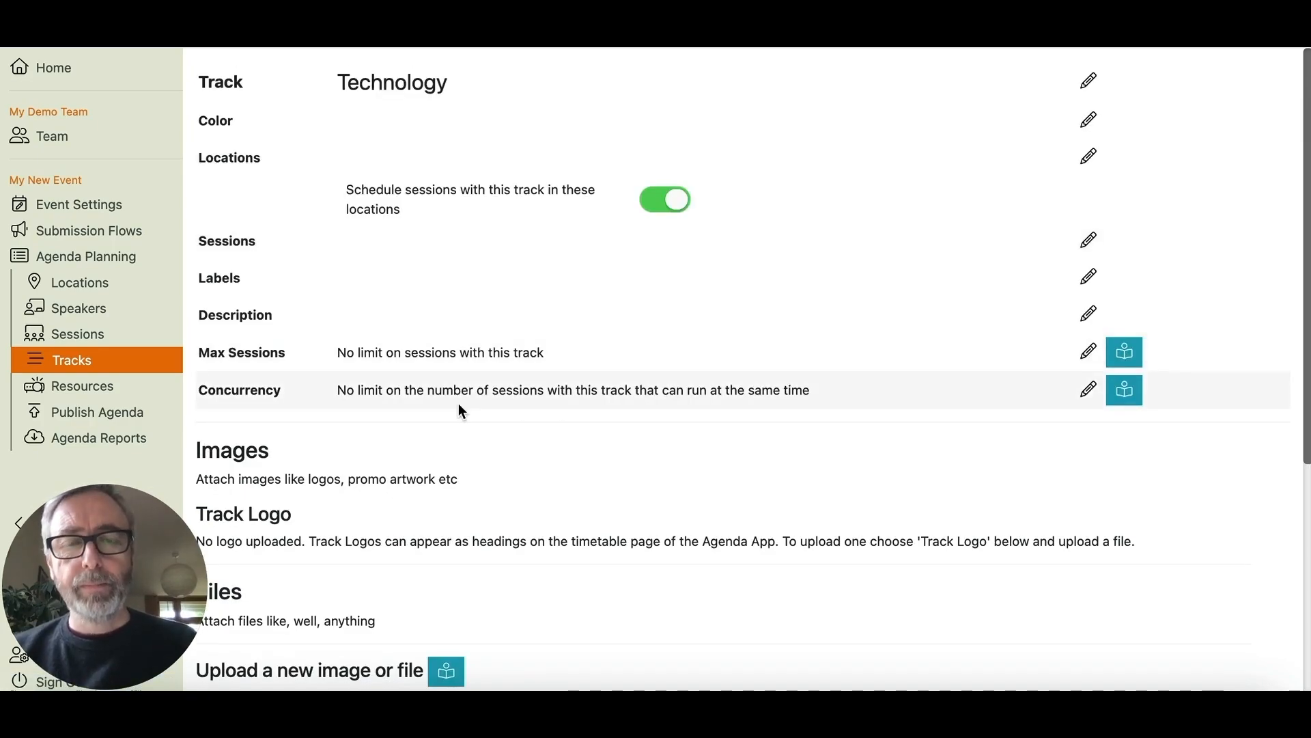
- Add Session and Session 1 to the Technology track's sessions
{"action": "left_click", "coordinate": [1090, 241]}
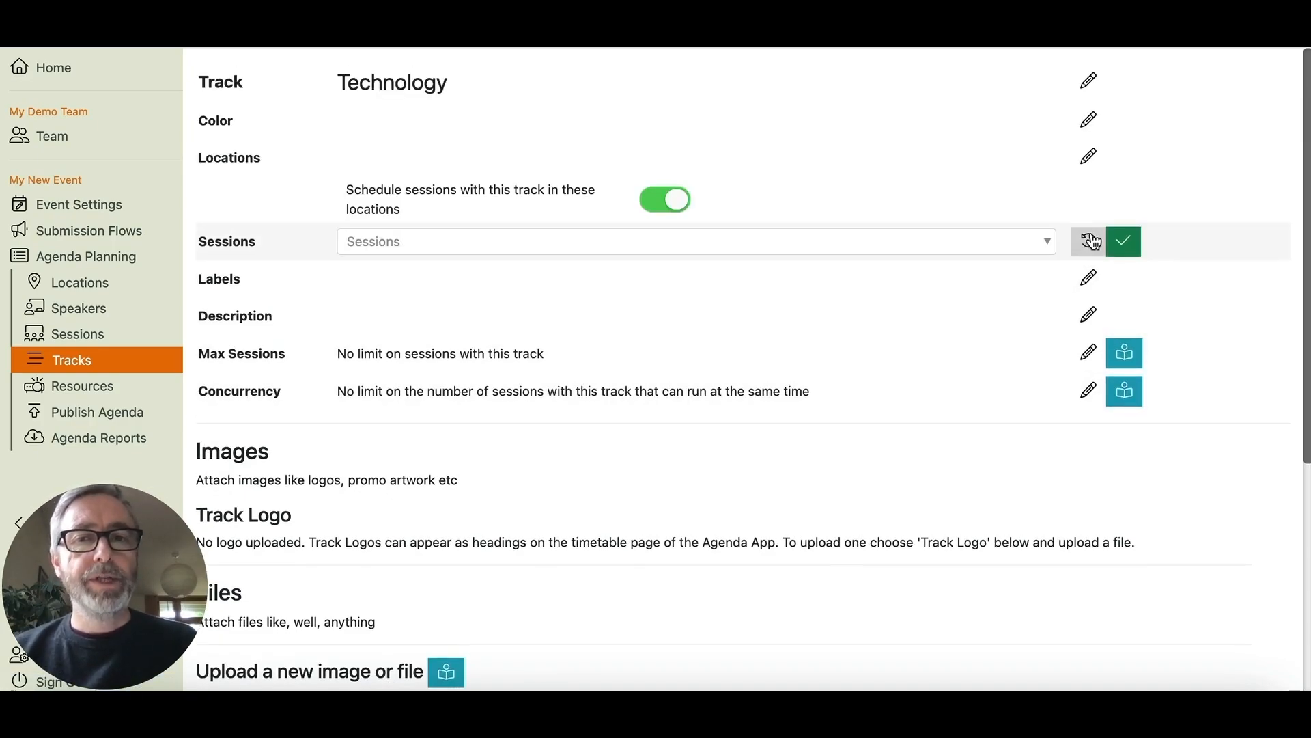
{"action": "left_click", "coordinate": [779, 253]}
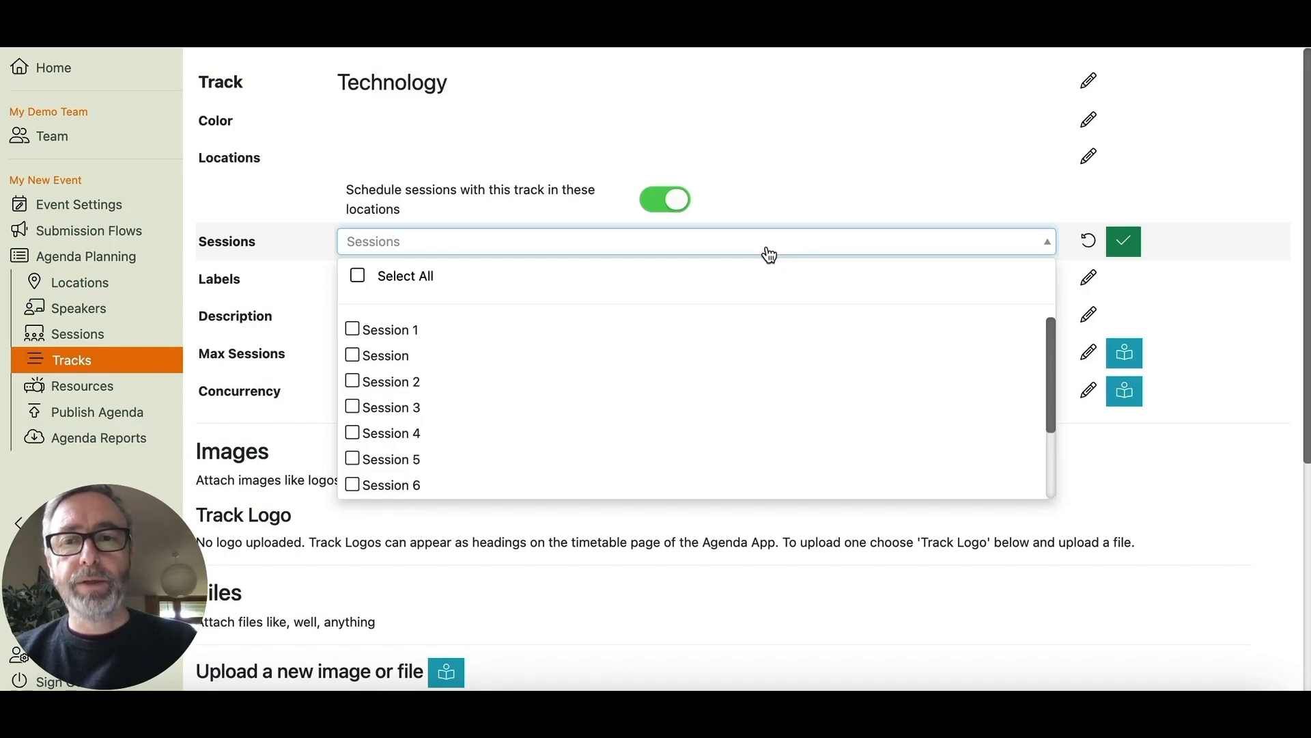
{"action": "left_click", "coordinate": [352, 329]}
{"action": "left_click", "coordinate": [358, 358]}
{"action": "left_click", "coordinate": [1123, 241]}
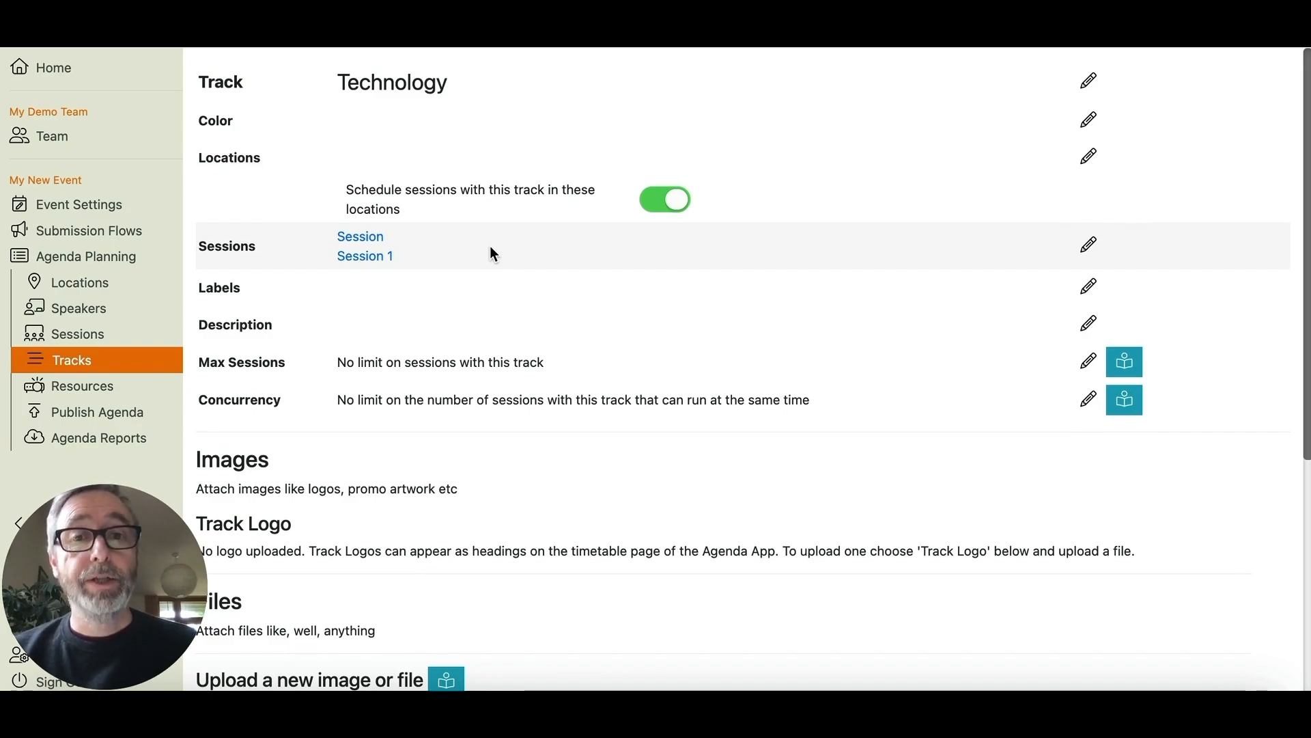
- Limit the Technology track's locations to Breakout 1 and return to the agenda planner
{"action": "left_click", "coordinate": [1089, 156]}
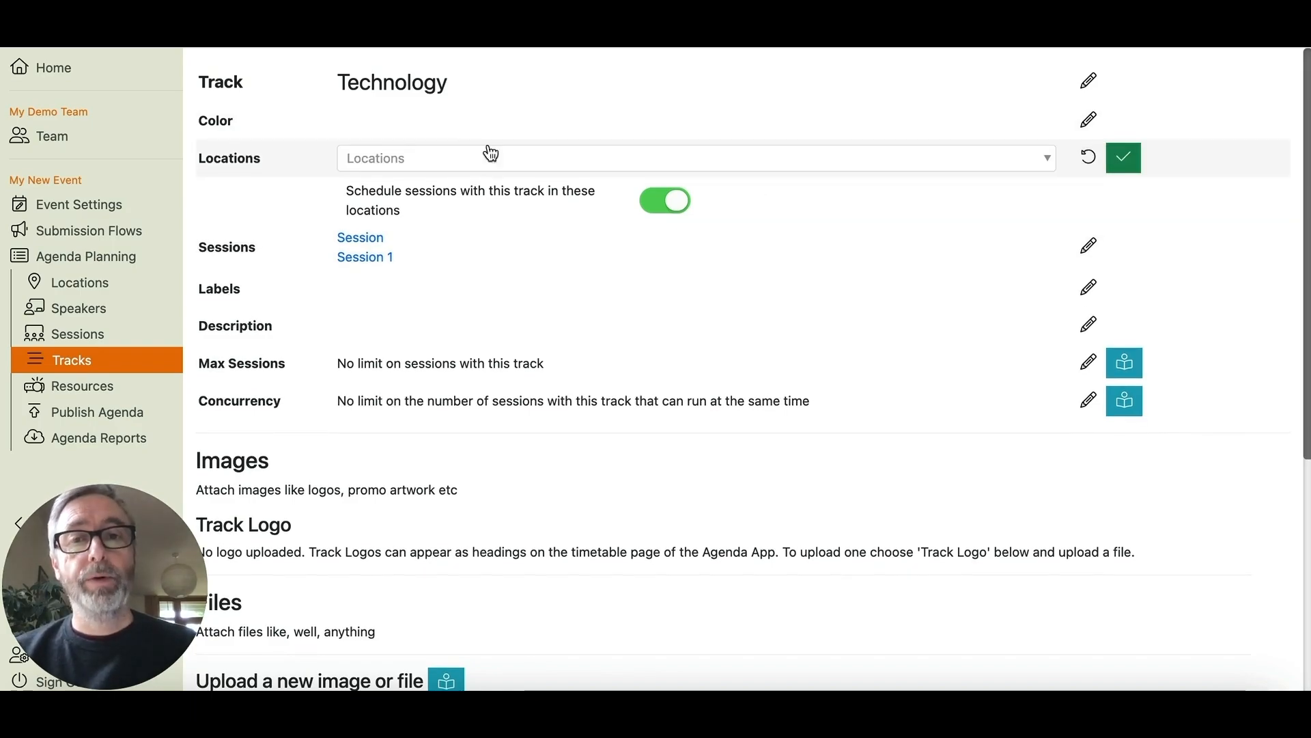
{"action": "left_click", "coordinate": [462, 157]}
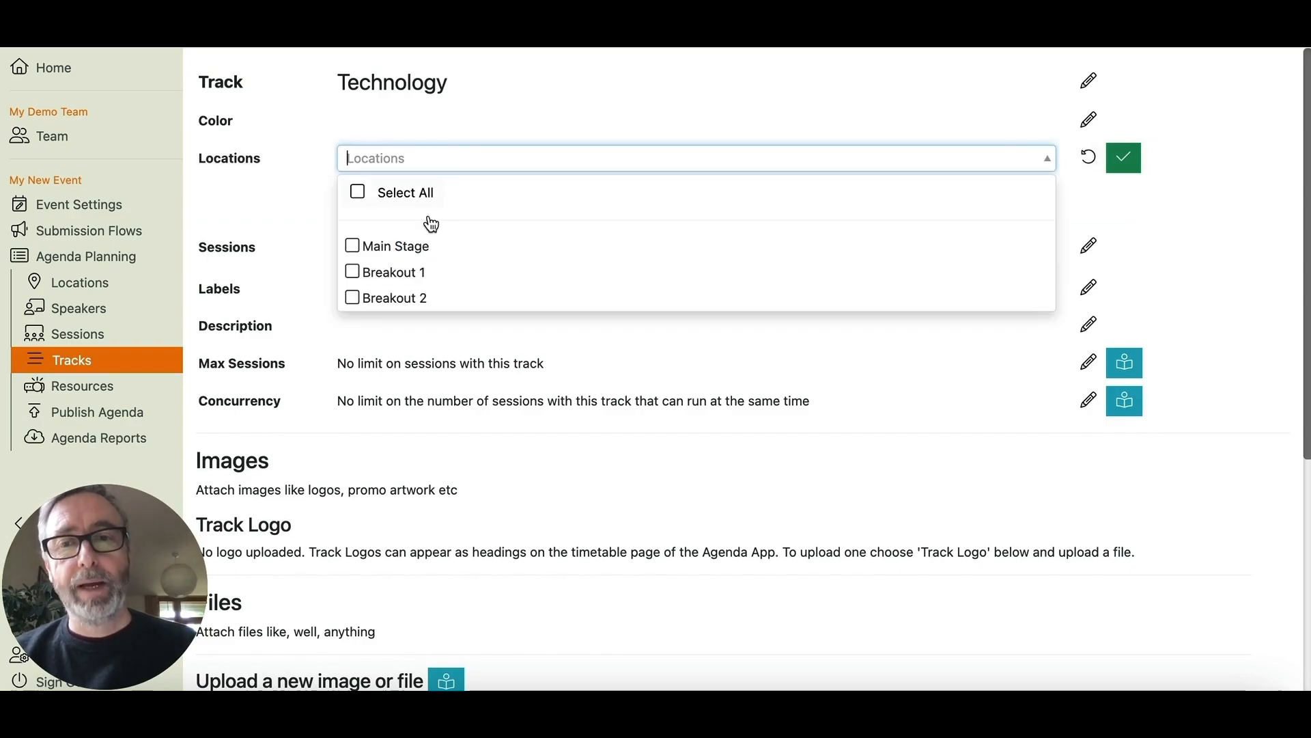
{"action": "left_click", "coordinate": [352, 278]}
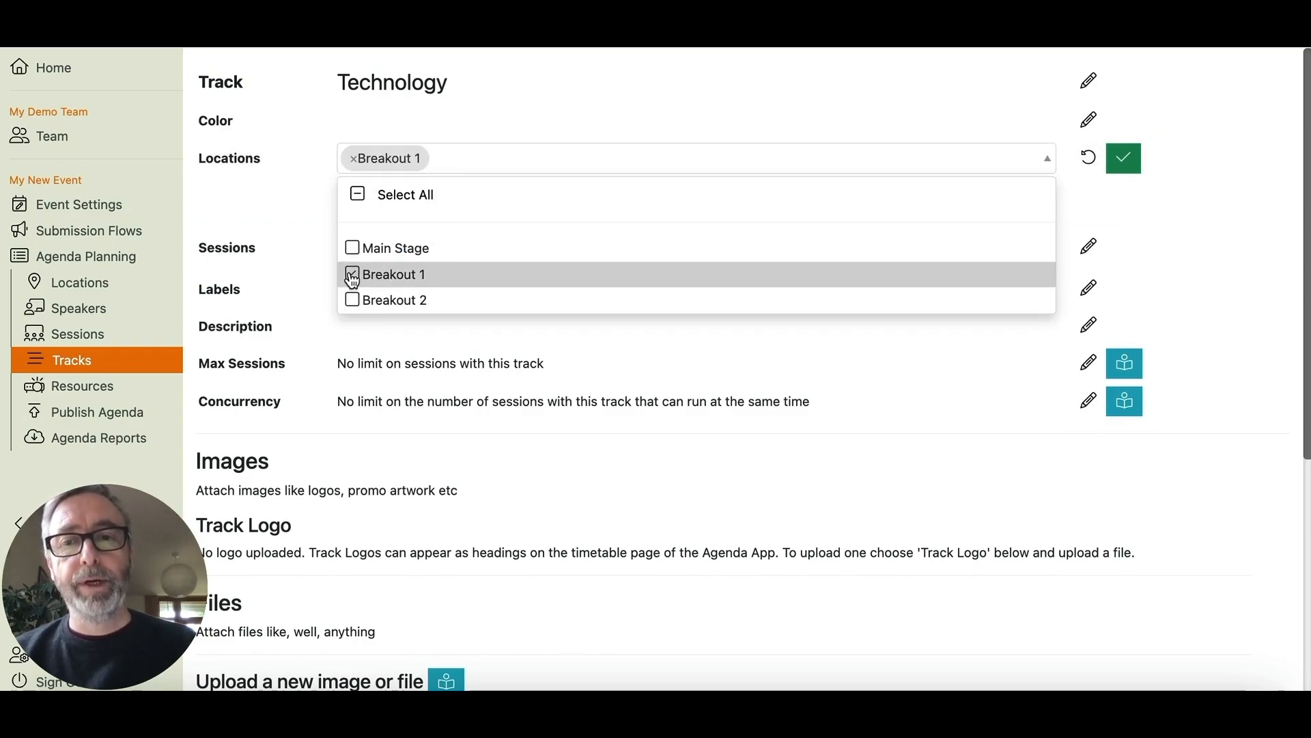
{"action": "left_click", "coordinate": [1123, 158]}
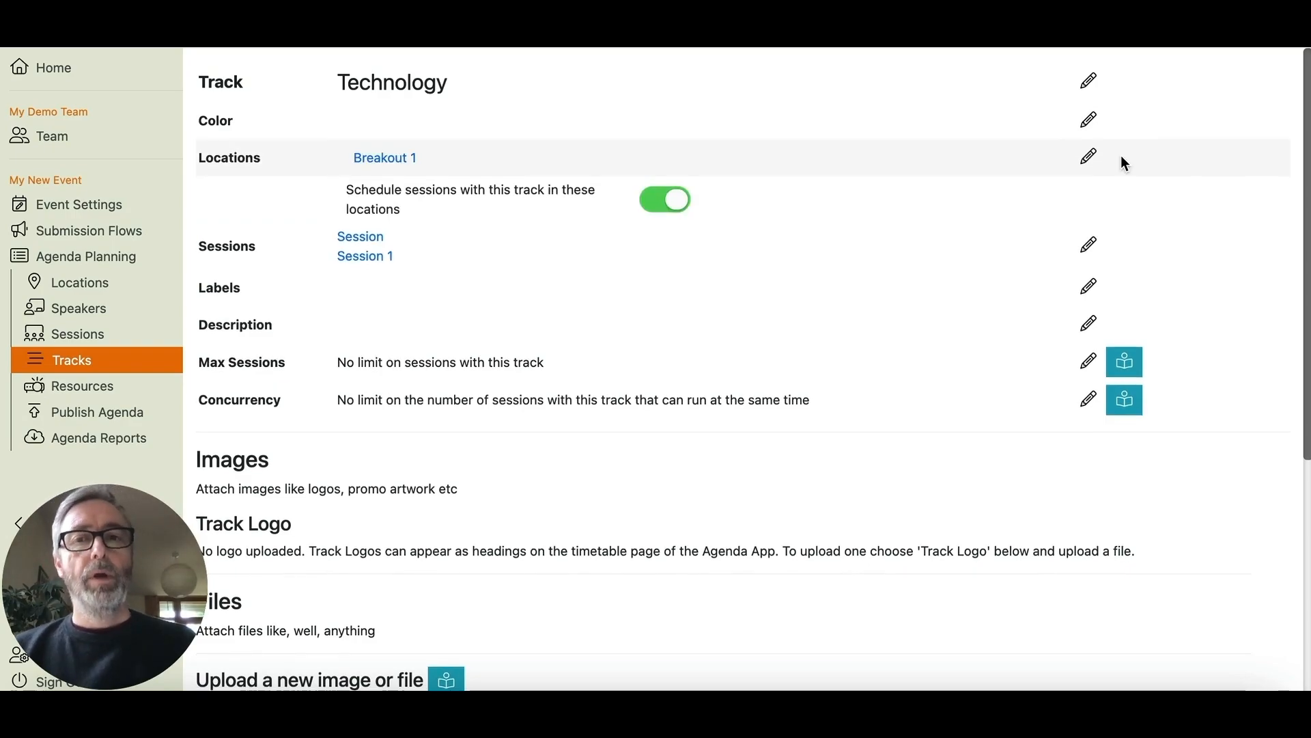
{"action": "left_click", "coordinate": [110, 257]}
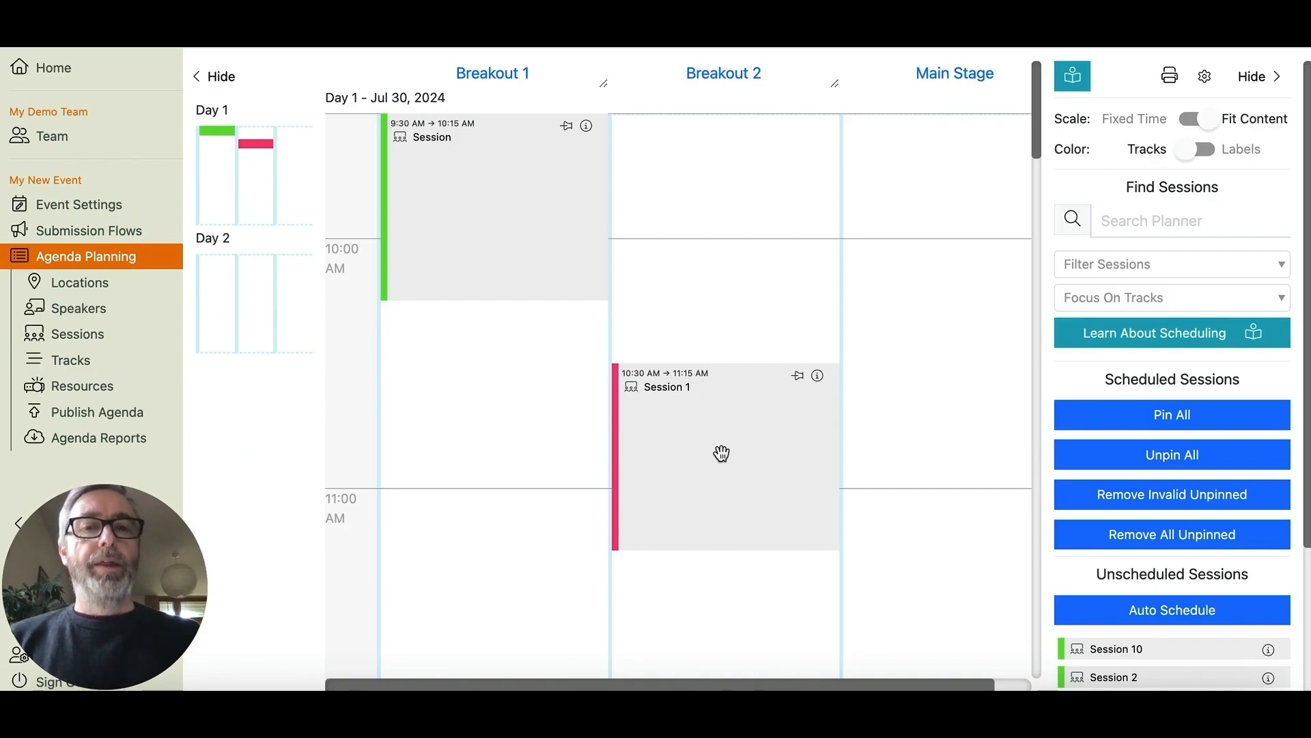
- Move Session 1 from Breakout 2 into Breakout 1, keeping its 10:30–11:15 AM slot
{"action": "mouse_move", "coordinate": [818, 377]}
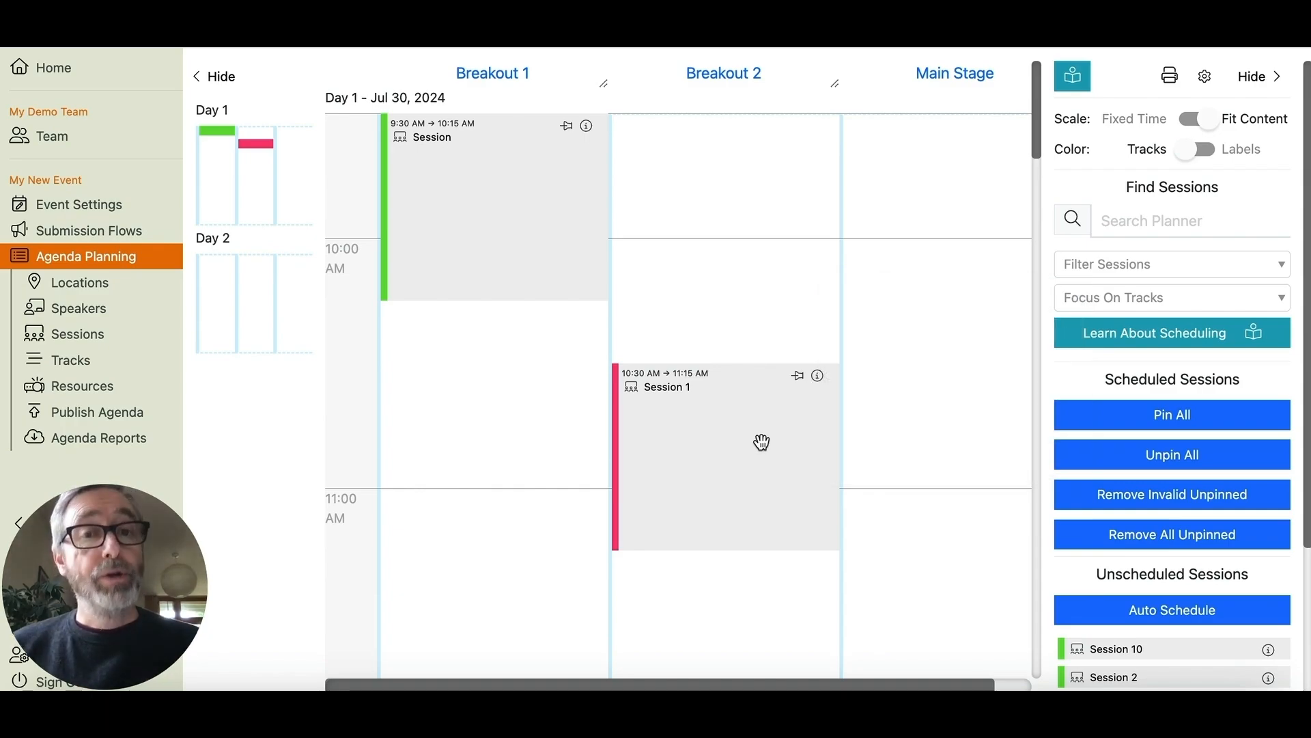
{"action": "left_click_drag", "start_coordinate": [762, 443], "coordinate": [659, 382]}
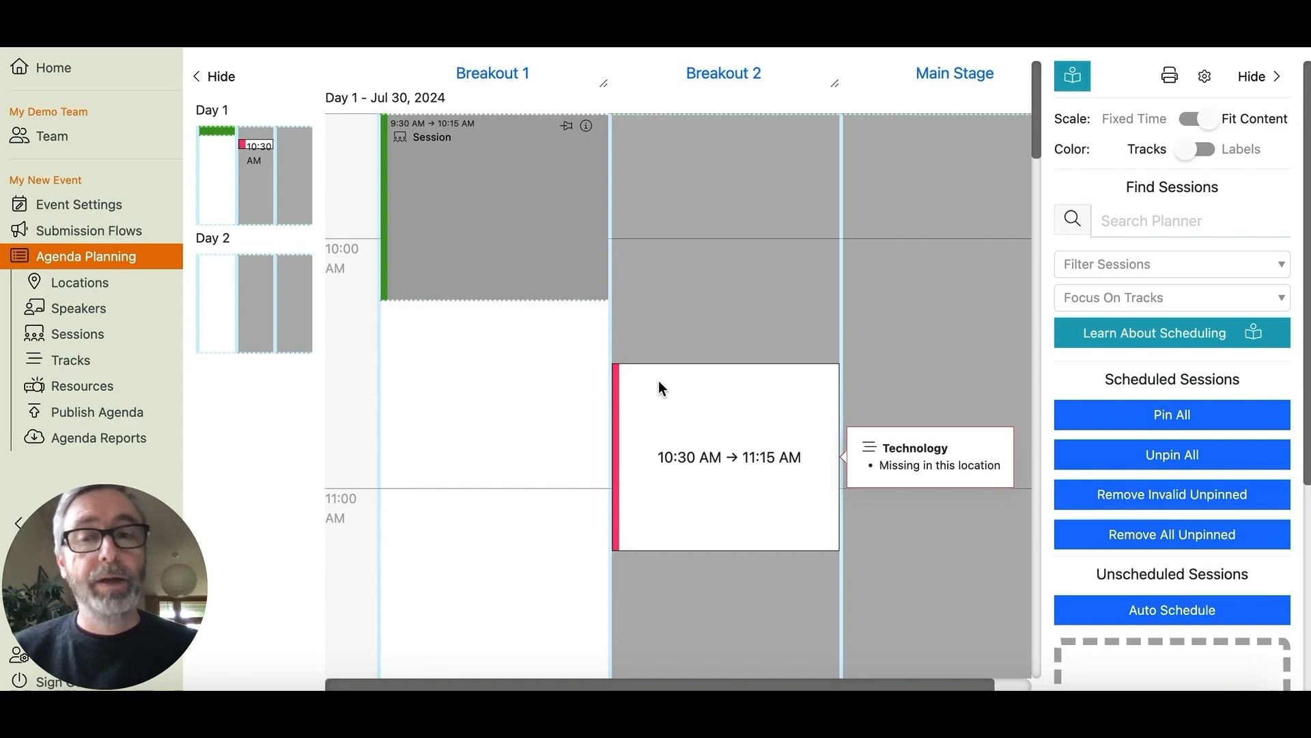
{"action": "left_click_drag", "start_coordinate": [657, 379], "coordinate": [459, 375]}
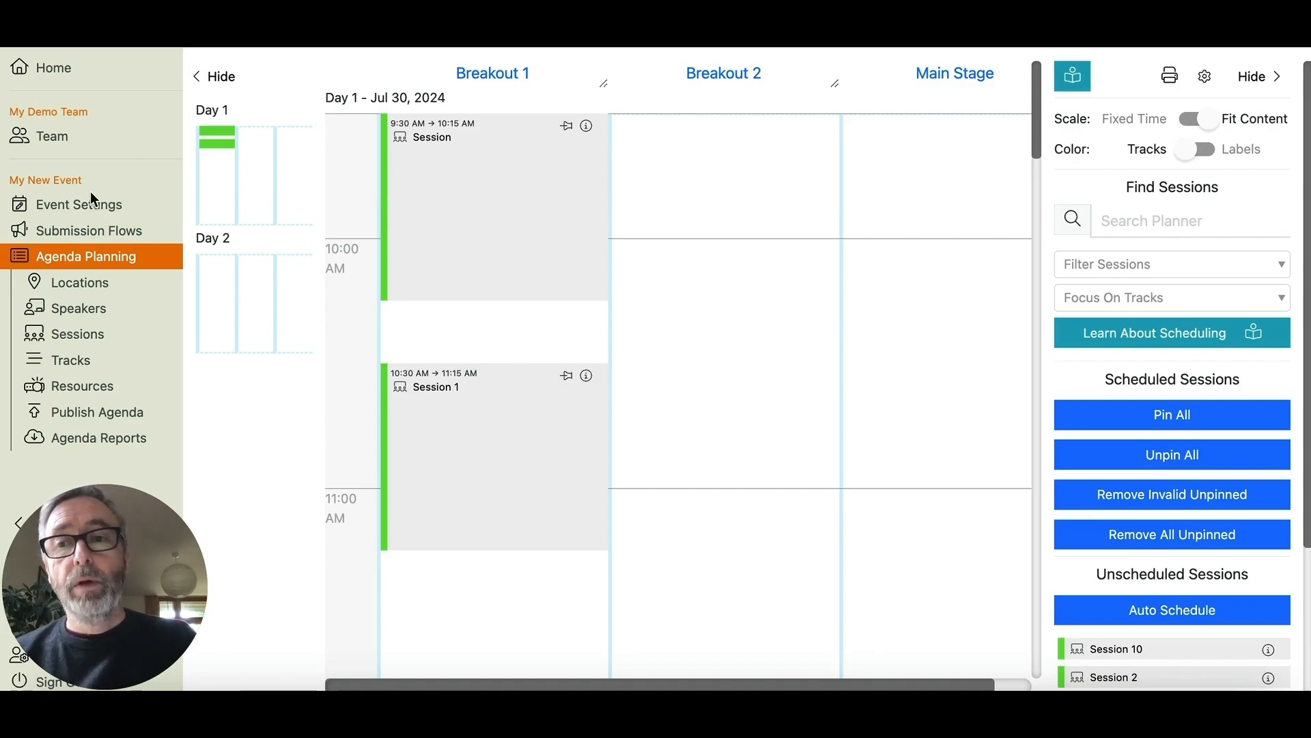
- Open Event Settings for My New Event to view its Europe/London timezone and Day 1–2 blocks
{"action": "left_click", "coordinate": [80, 205]}
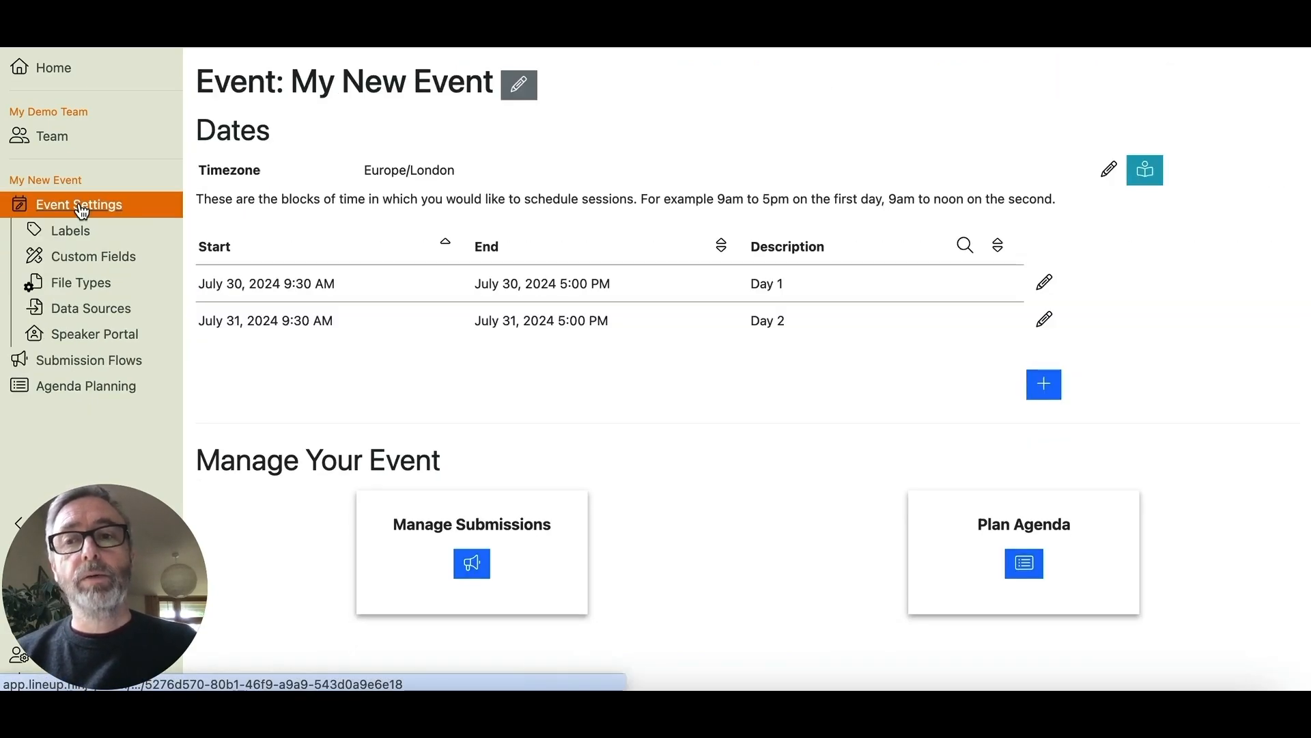